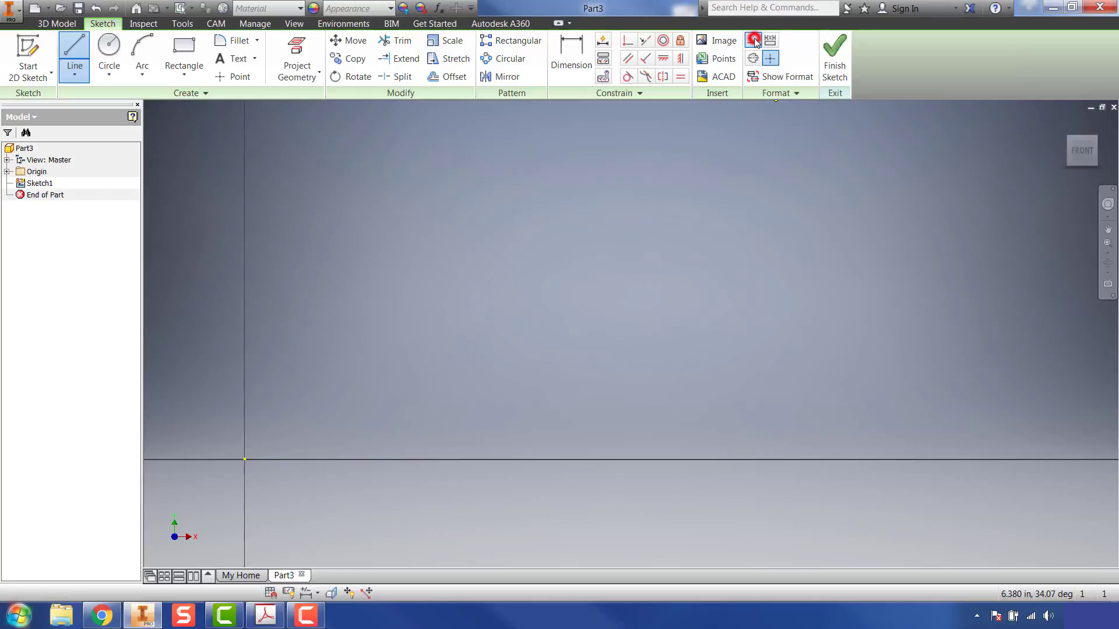
Step: Draw a horizontal construction line 5 in long starting at the origin as the axis of revolution
{"action": "left_click", "coordinate": [753, 41]}
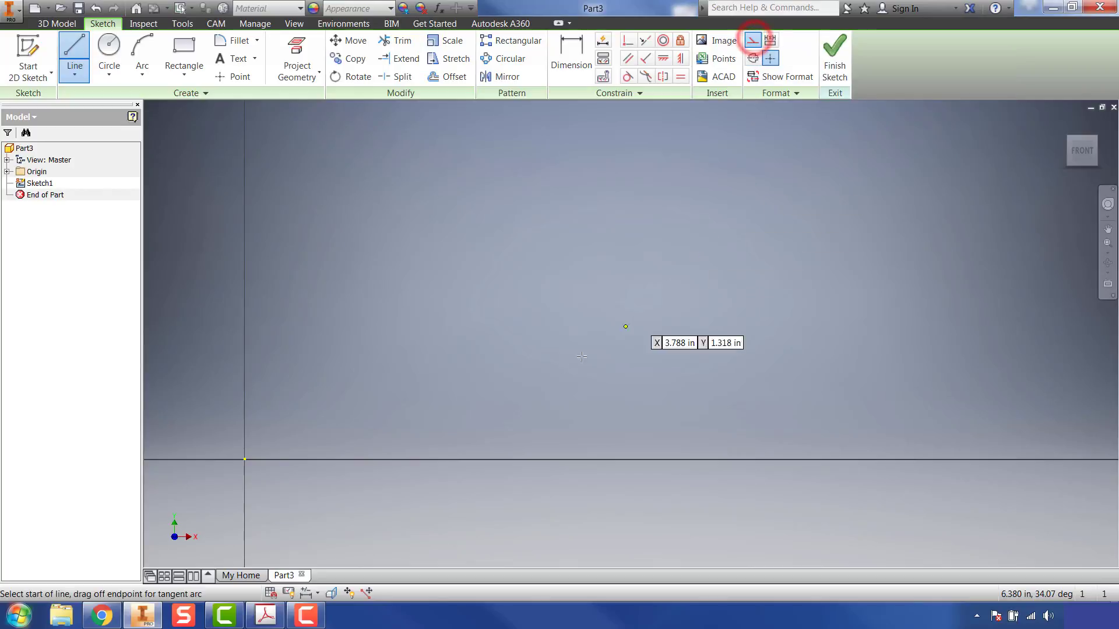
{"action": "left_click", "coordinate": [244, 460]}
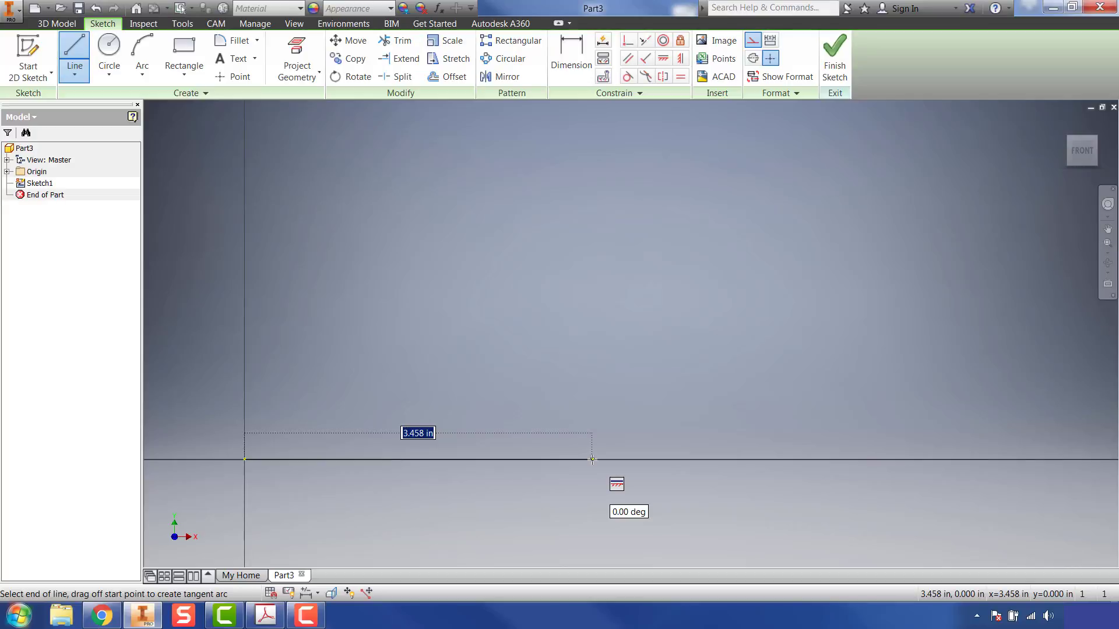
{"action": "type", "text": "5"}
{"action": "key", "text": "Return"}
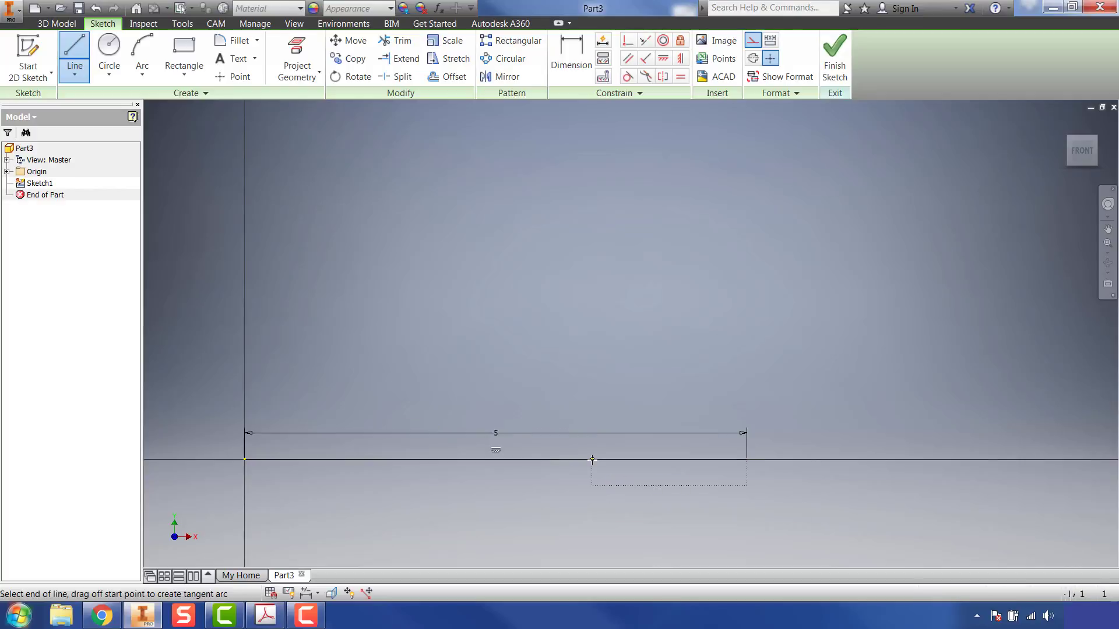
{"action": "right_click", "coordinate": [812, 414]}
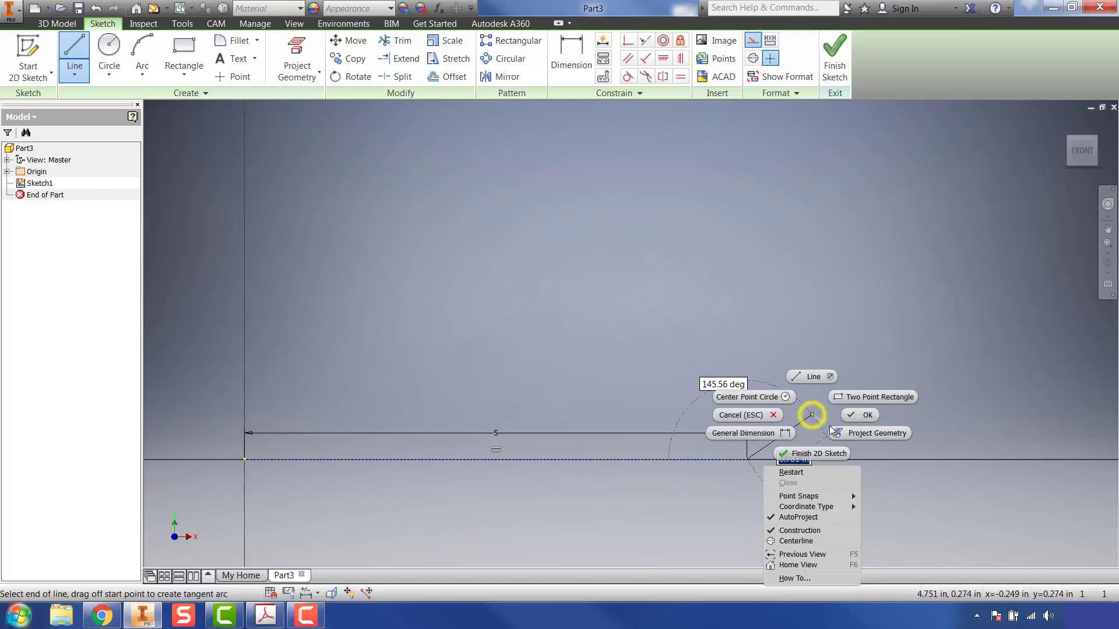
{"action": "left_click", "coordinate": [849, 414]}
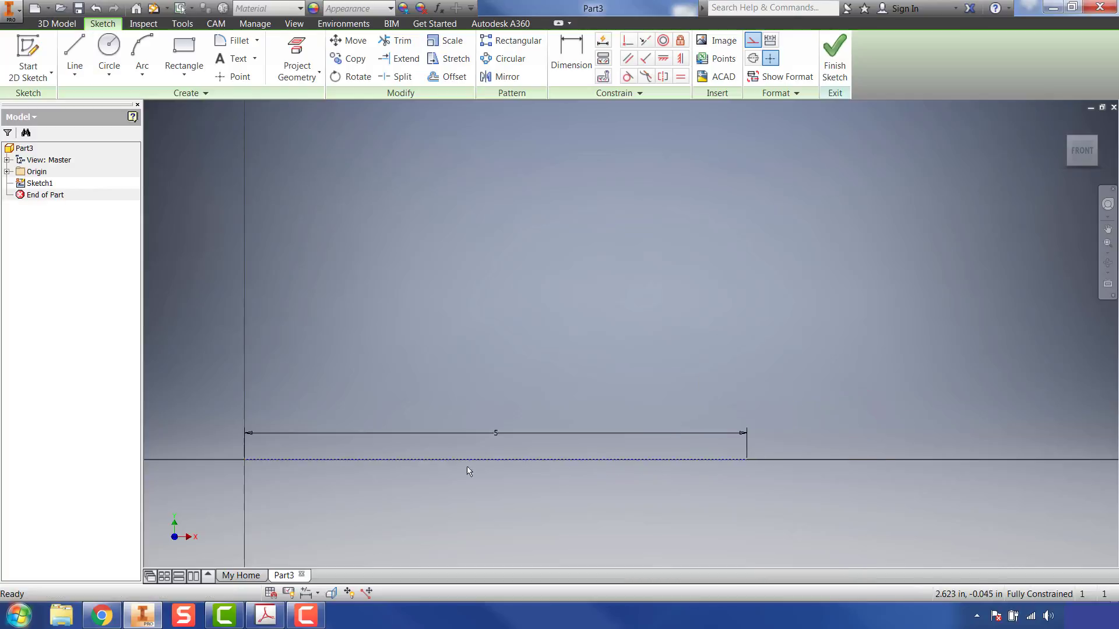
Step: Check the profile in the Acrobat worksheet, and in Inventor sketch an upright rectangle about 0.145 by 0.452 in just below the axis near the origin
{"action": "middle_click_drag", "start_coordinate": [518, 443], "coordinate": [528, 401]}
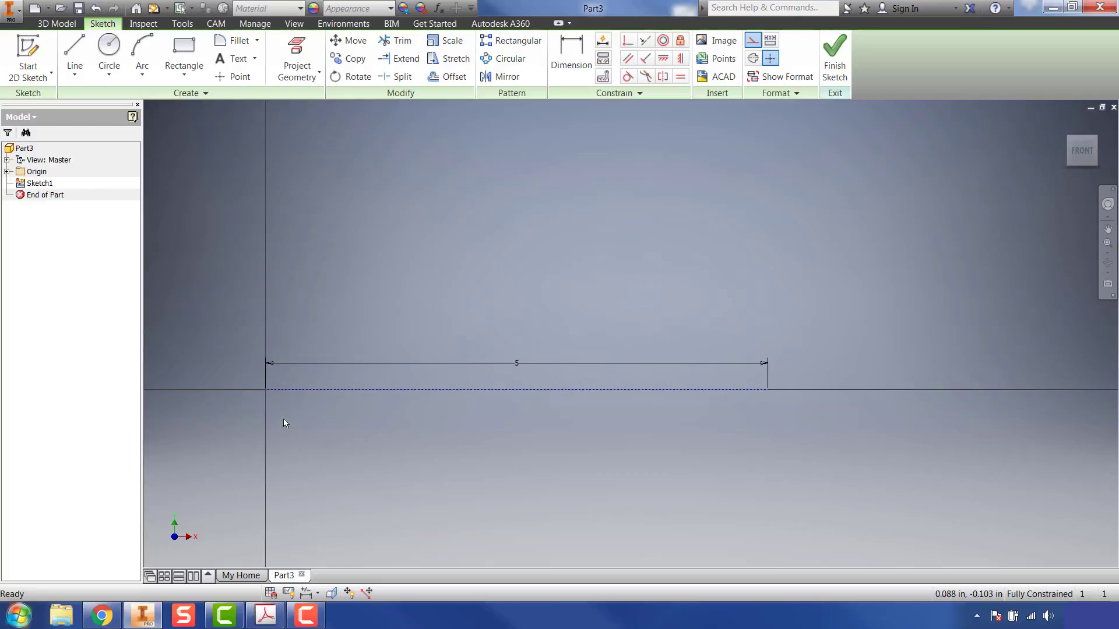
{"action": "left_click", "coordinate": [265, 615]}
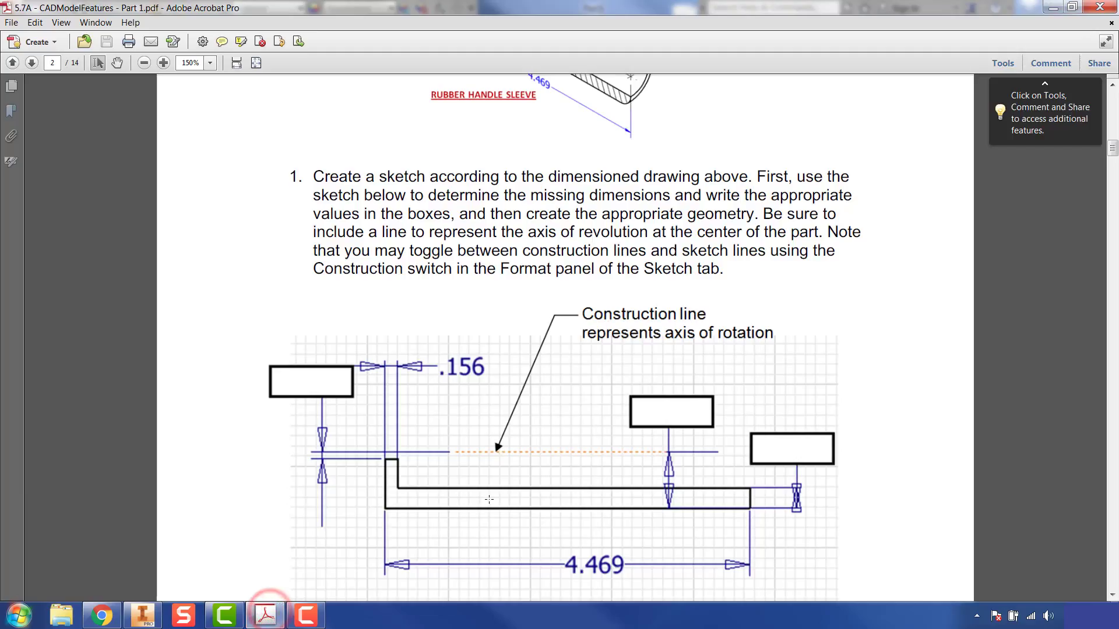
{"action": "scroll", "coordinate": [470, 449], "scroll_direction": "down", "scroll_amount": 1}
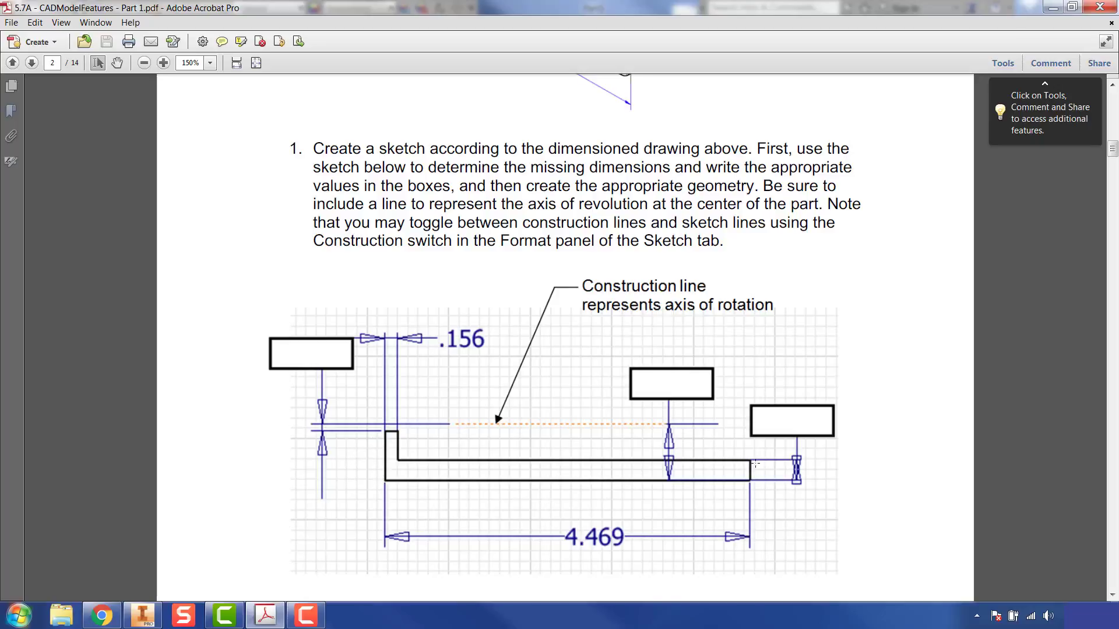
{"action": "left_click", "coordinate": [142, 615]}
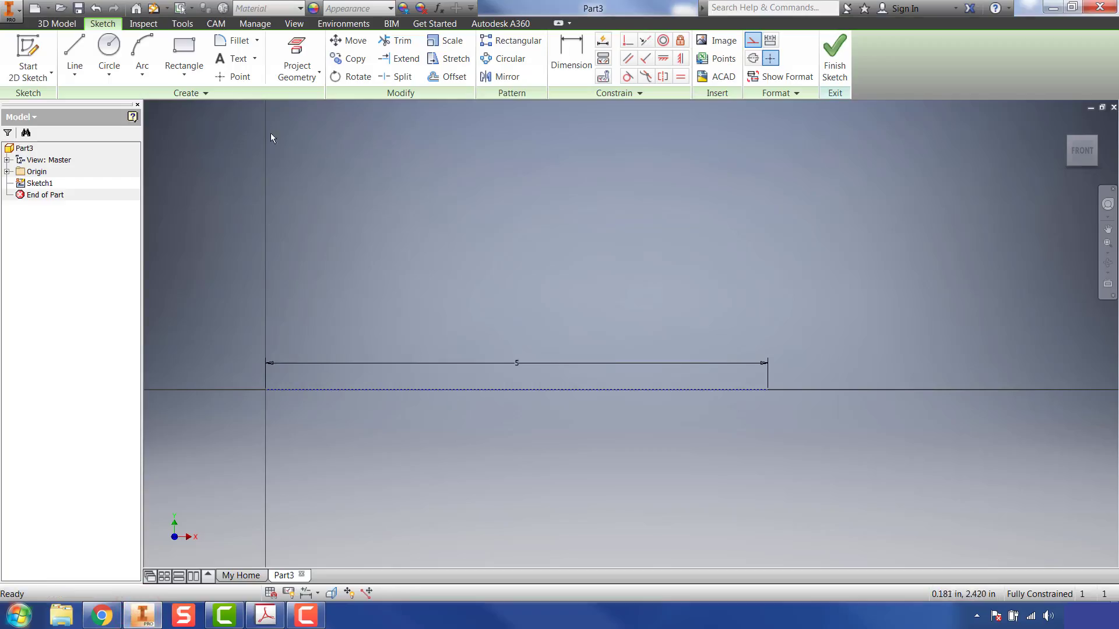
{"action": "left_click", "coordinate": [180, 46]}
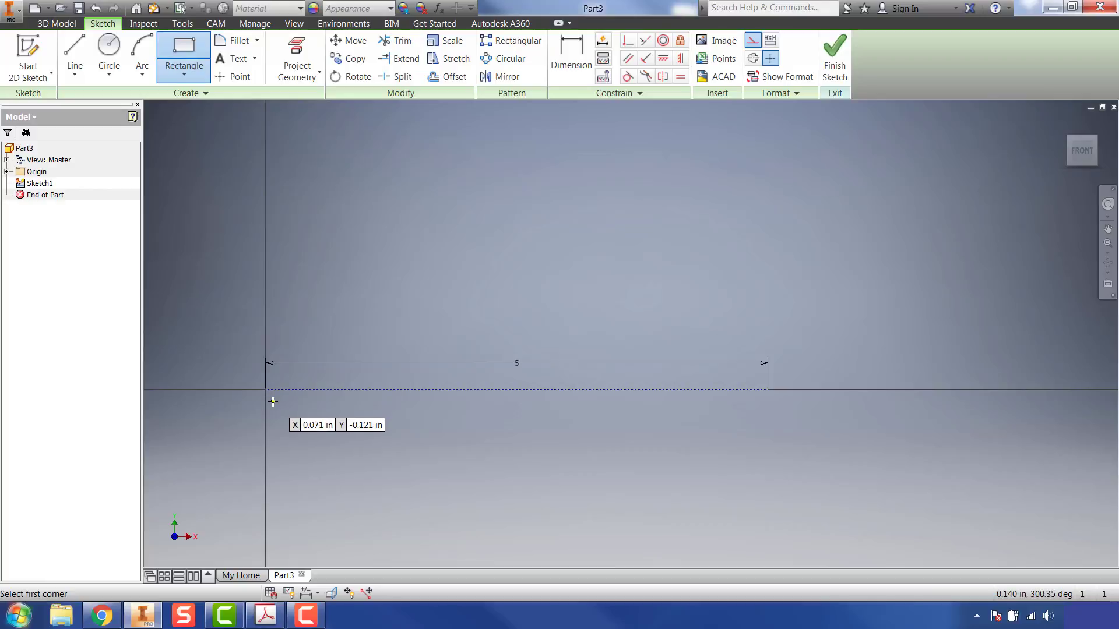
{"action": "left_click", "coordinate": [273, 401]}
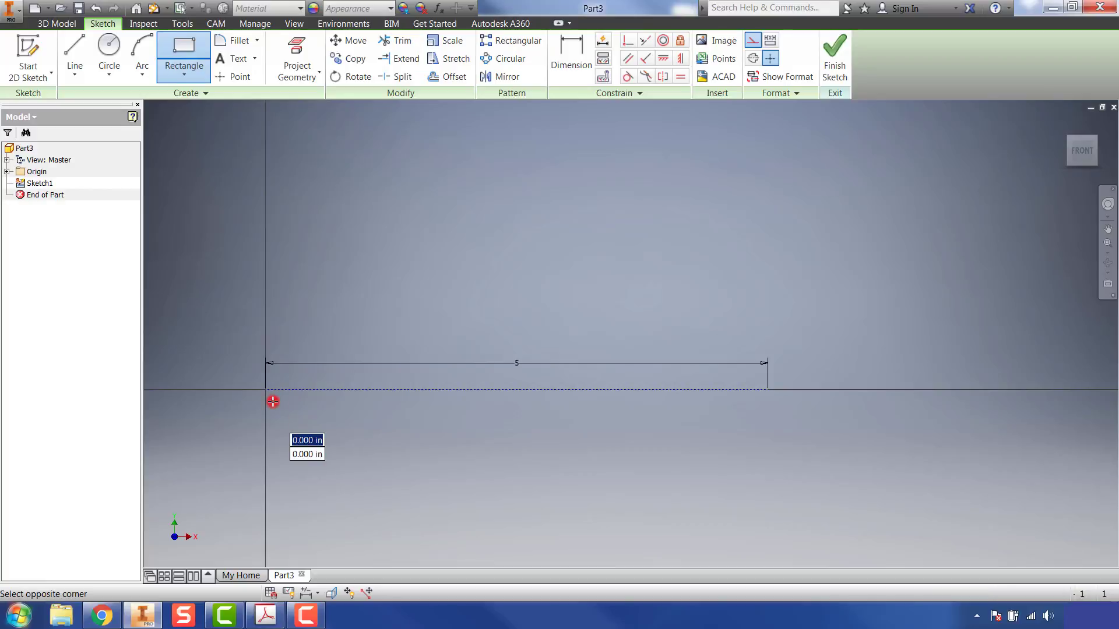
{"action": "left_click", "coordinate": [288, 447]}
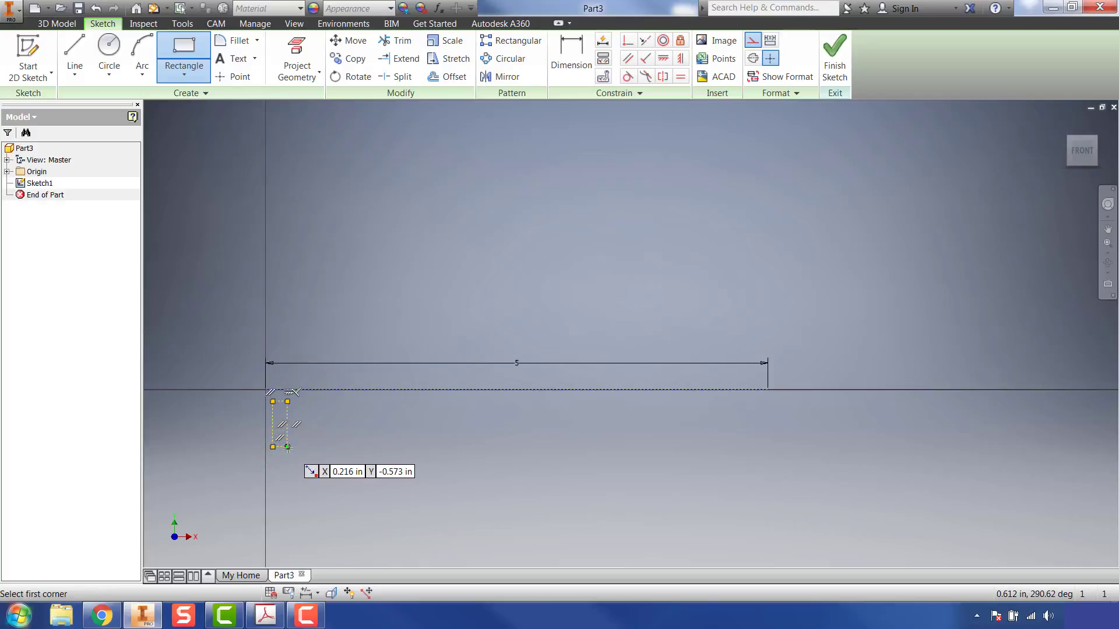
Step: Sketch a long rectangle about 4.541 by 0.226 in, extending right from the narrow rectangle's lower-right corner
{"action": "left_click", "coordinate": [288, 447]}
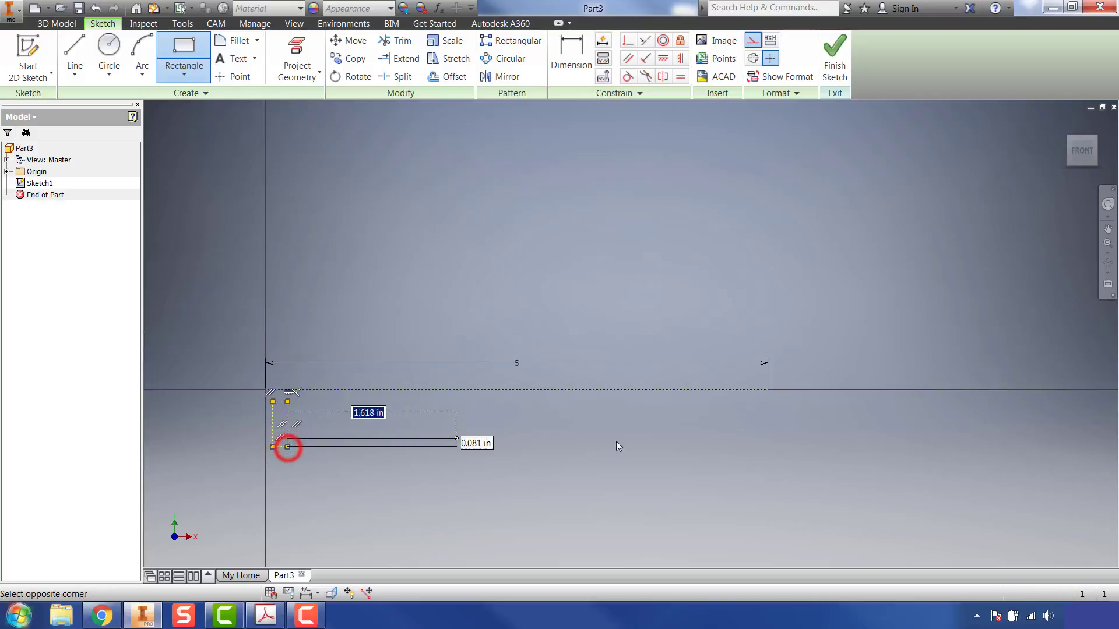
{"action": "left_click", "coordinate": [743, 424]}
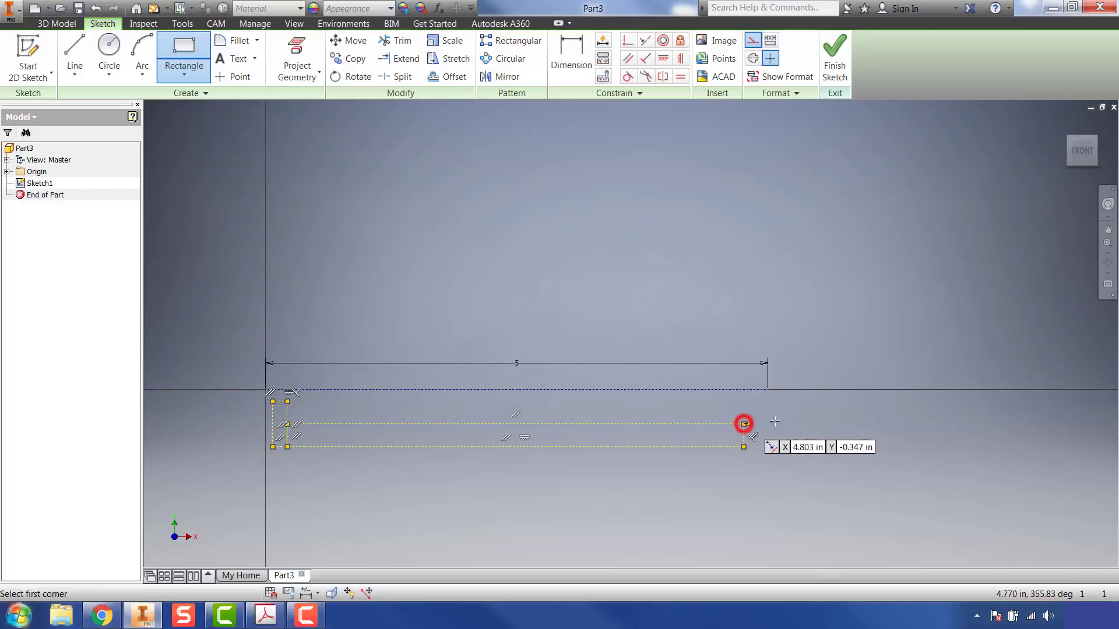
{"action": "right_click", "coordinate": [710, 467]}
{"action": "left_click", "coordinate": [745, 462]}
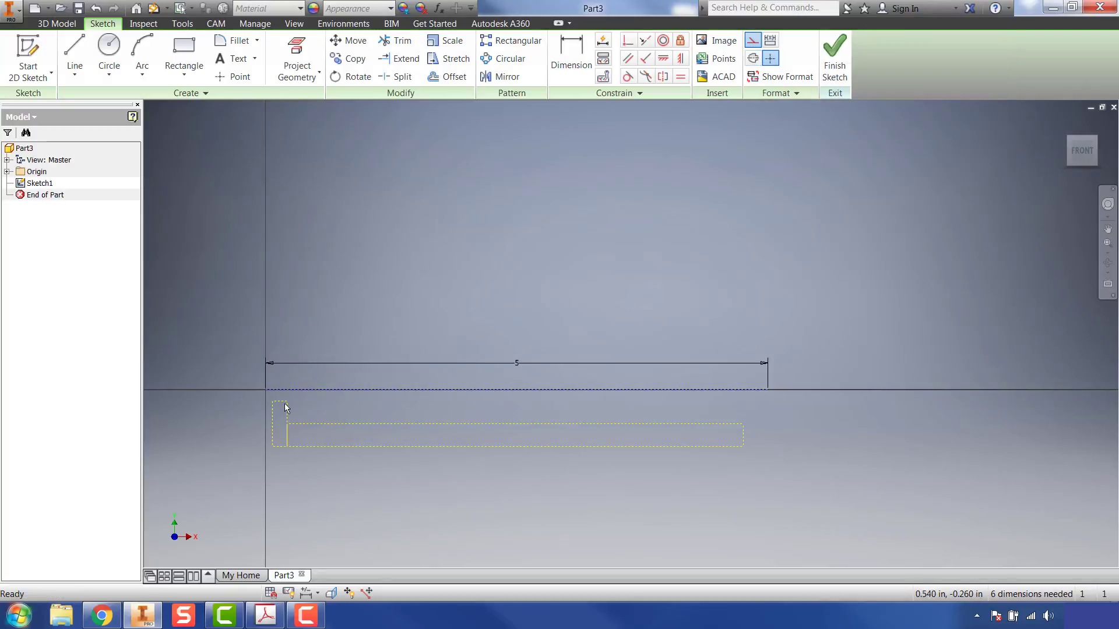
Step: Convert both rectangles from construction to normal sketch geometry and turn off construction mode
{"action": "mouse_move", "coordinate": [242, 395]}
{"action": "left_mouse_down"}
{"action": "mouse_move", "coordinate": [515, 469]}
{"action": "mouse_move", "coordinate": [813, 499]}
{"action": "left_mouse_up"}
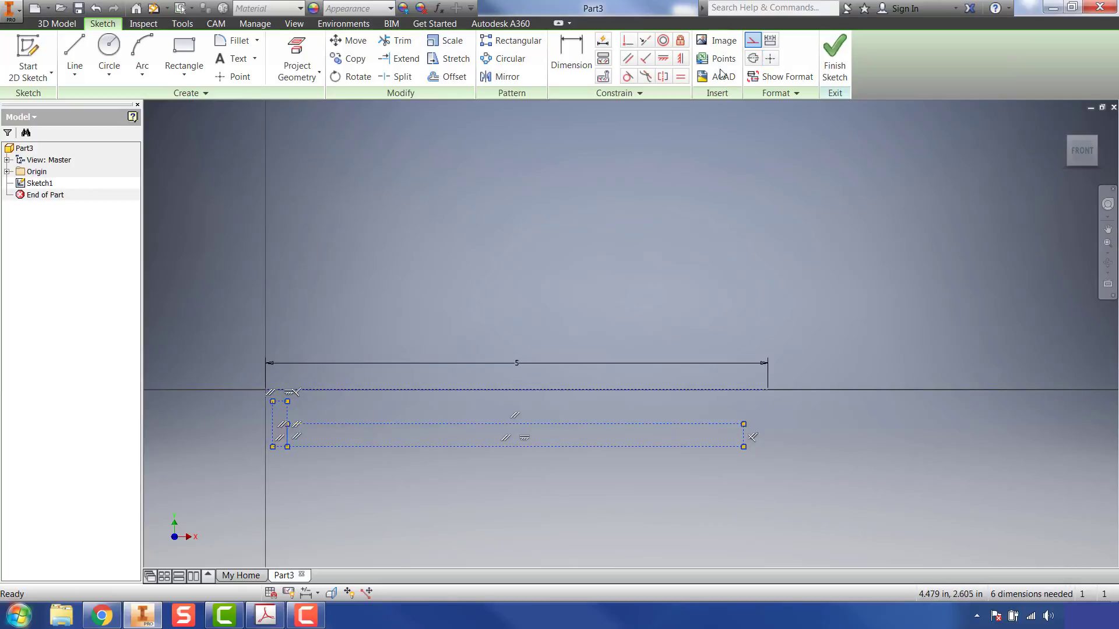
{"action": "left_click", "coordinate": [753, 40]}
{"action": "left_click", "coordinate": [812, 492]}
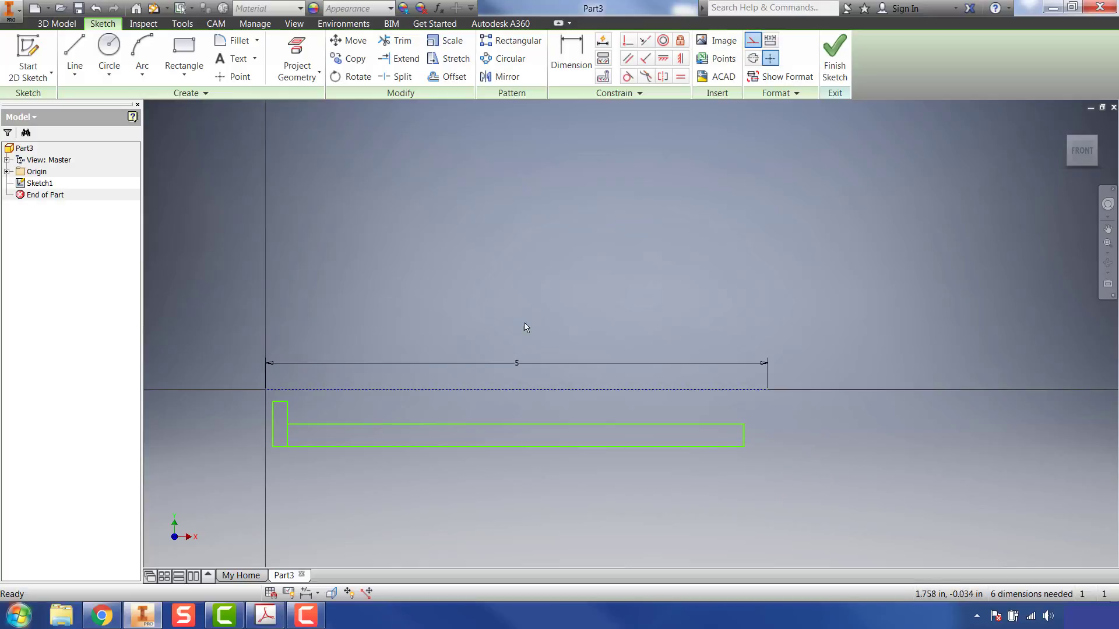
{"action": "left_click", "coordinate": [756, 42]}
Step: Consult the sleeve drawing in Acrobat, and in Inventor dimension the narrow rectangle's top edge at .1875/2 in from the construction line
{"action": "left_click", "coordinate": [265, 615]}
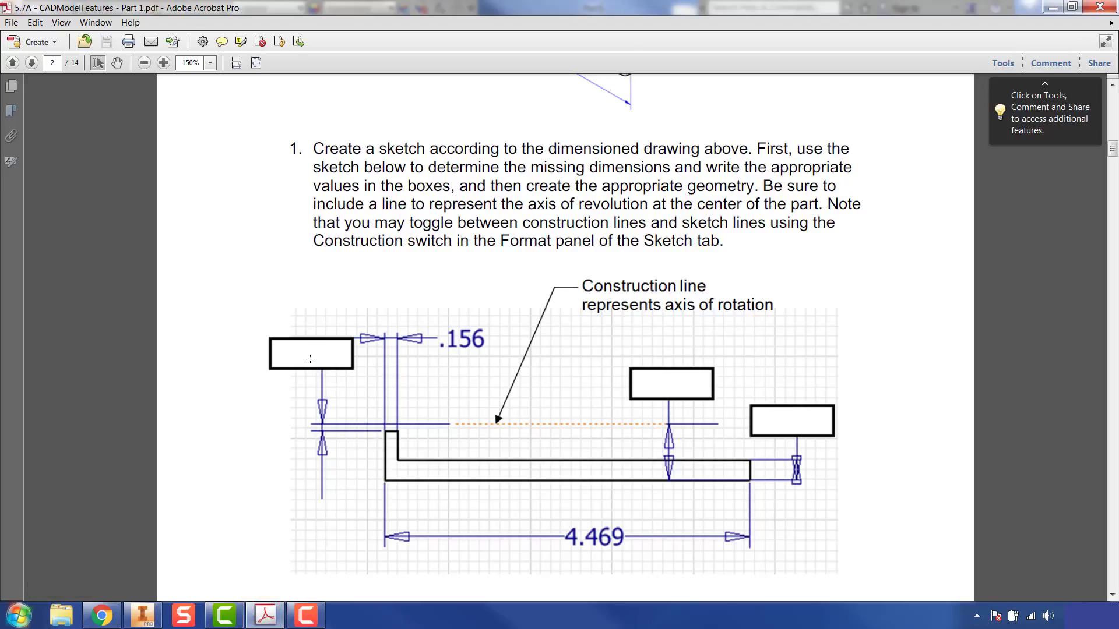
{"action": "scroll", "coordinate": [307, 356], "scroll_direction": "up", "scroll_amount": 5}
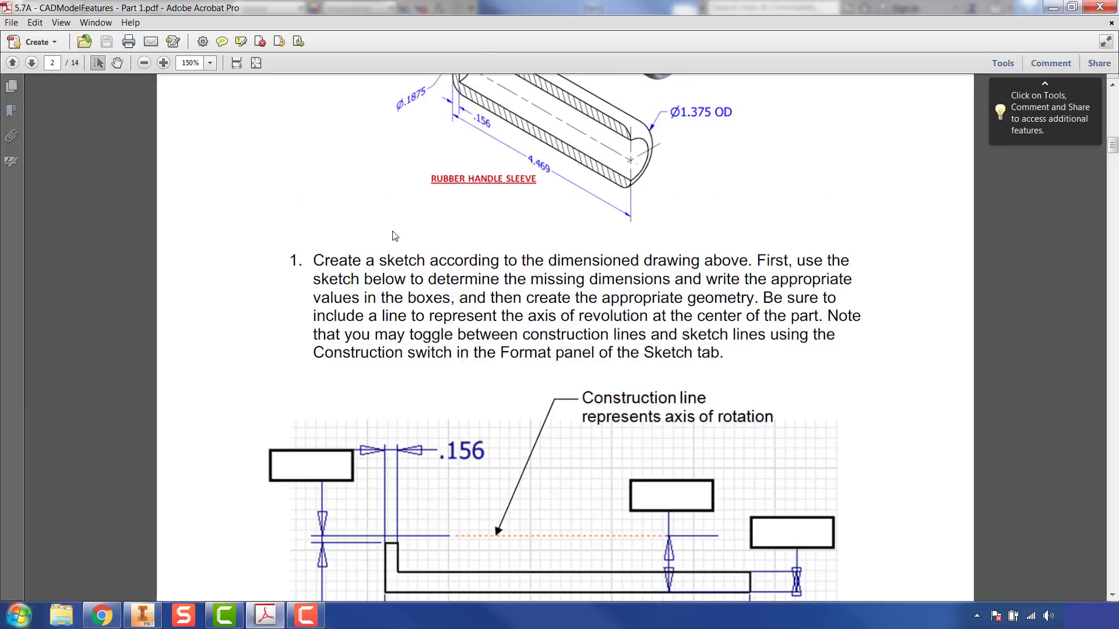
{"action": "scroll", "coordinate": [387, 284], "scroll_direction": "down", "scroll_amount": 4}
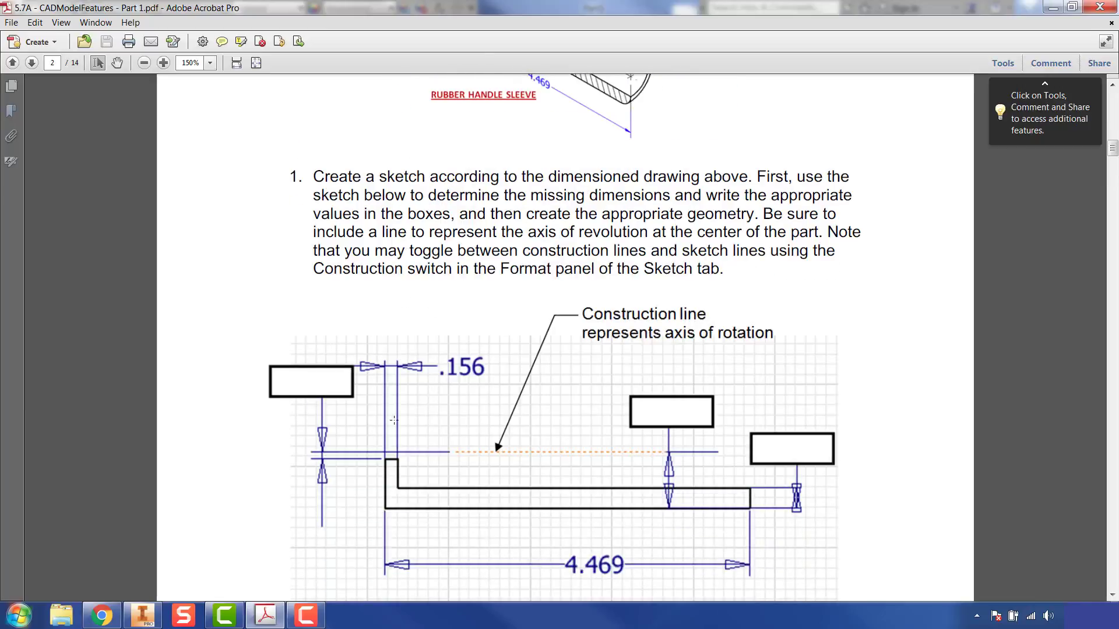
{"action": "left_click", "coordinate": [142, 615]}
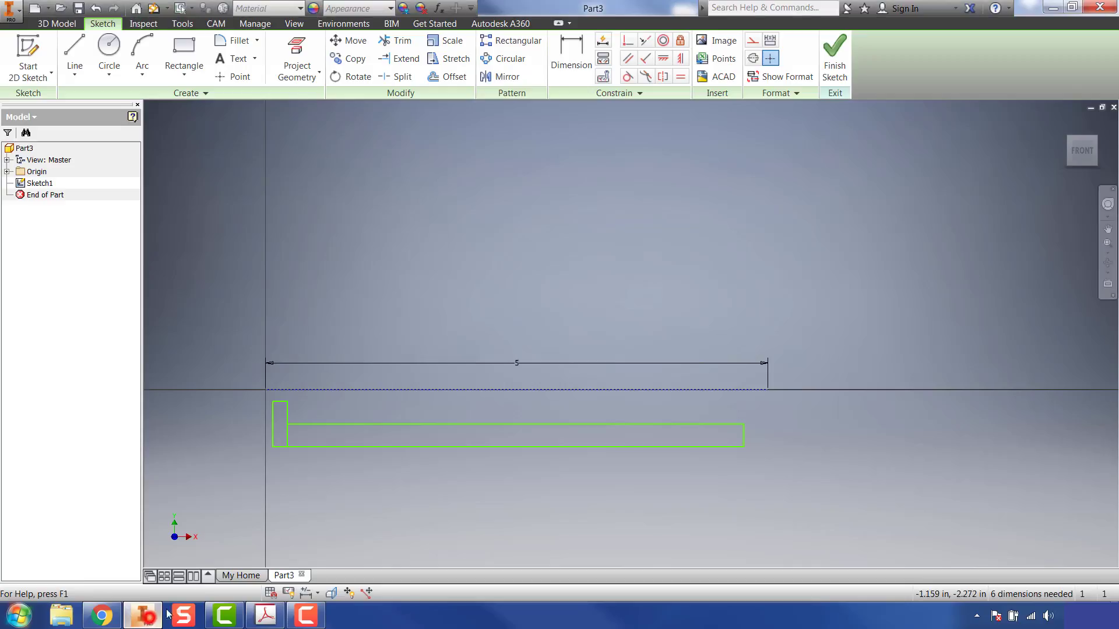
{"action": "left_click", "coordinate": [571, 56]}
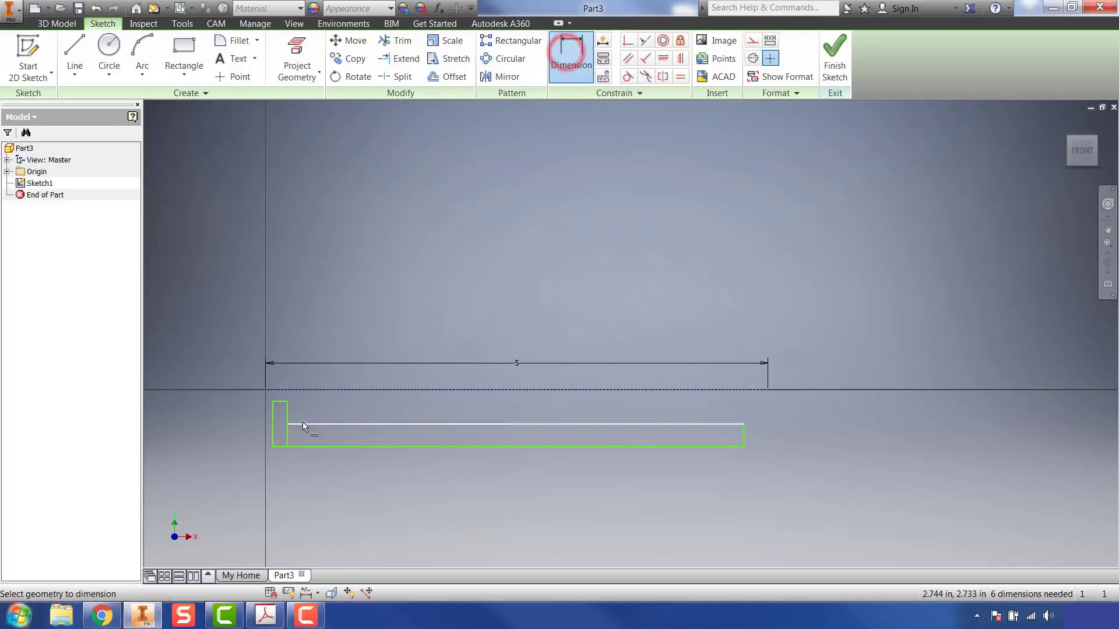
{"action": "left_click", "coordinate": [279, 390]}
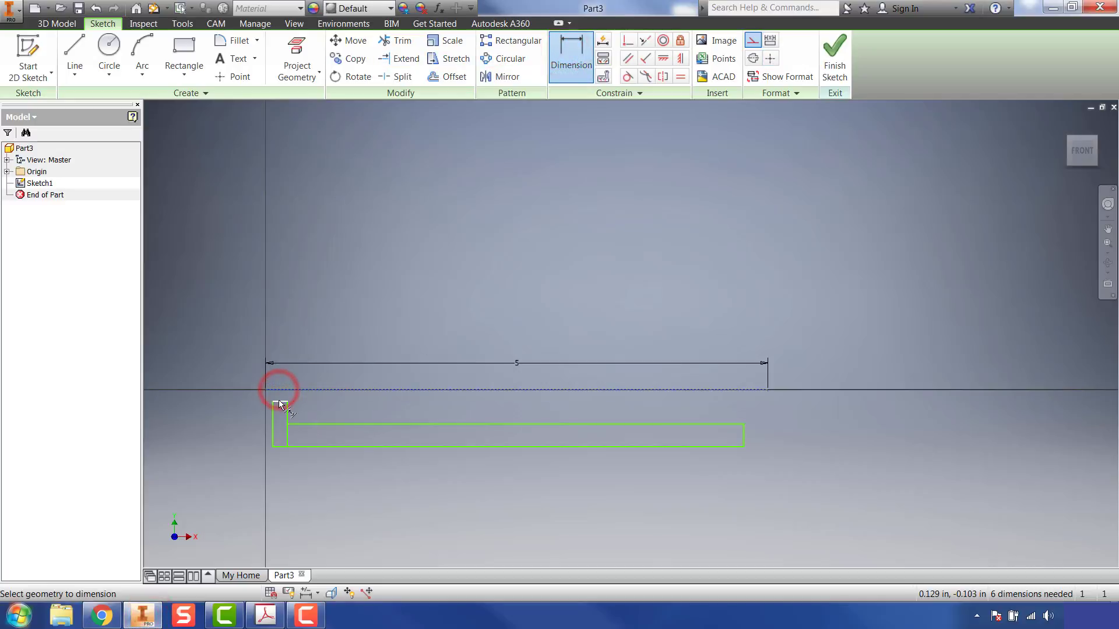
{"action": "left_click", "coordinate": [278, 399]}
{"action": "left_click", "coordinate": [242, 393]}
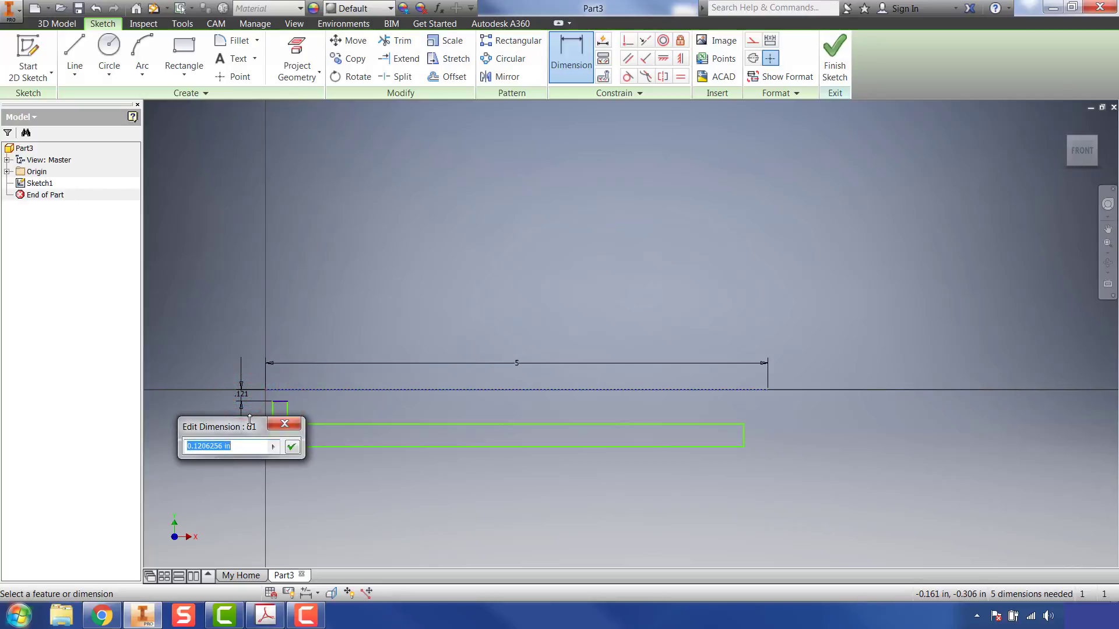
{"action": "type", "text": ".1875/2"}
{"action": "key", "text": "Return"}
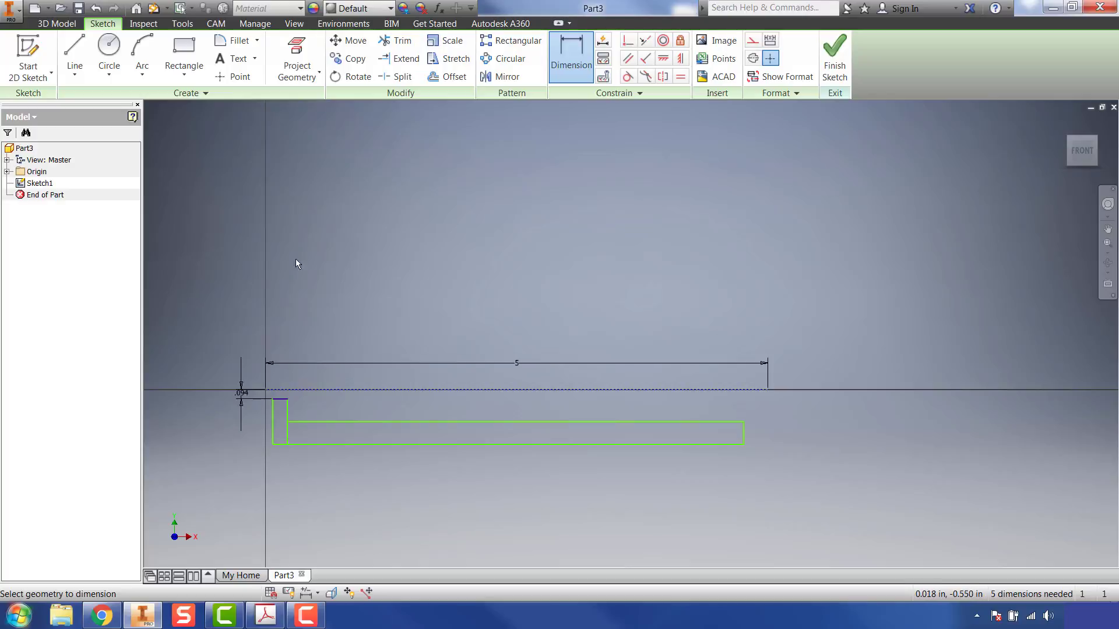
Step: Recheck the worksheet in Acrobat, and in Inventor dimension the narrow rectangle's width as .156 in
{"action": "left_click", "coordinate": [265, 616]}
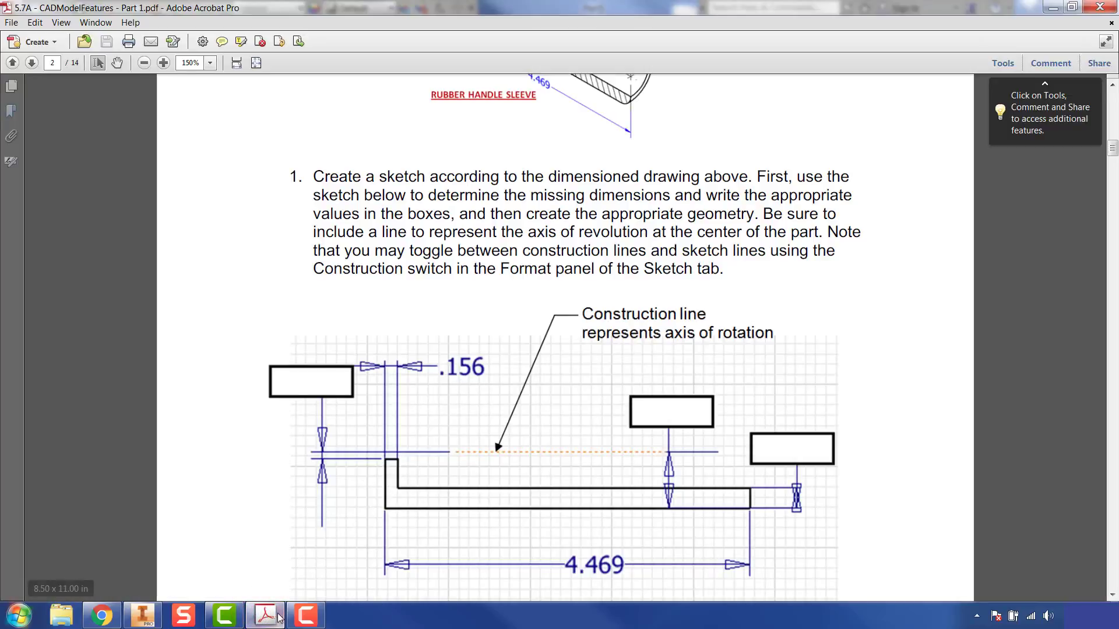
{"action": "left_click", "coordinate": [143, 616]}
{"action": "left_click", "coordinate": [581, 83]}
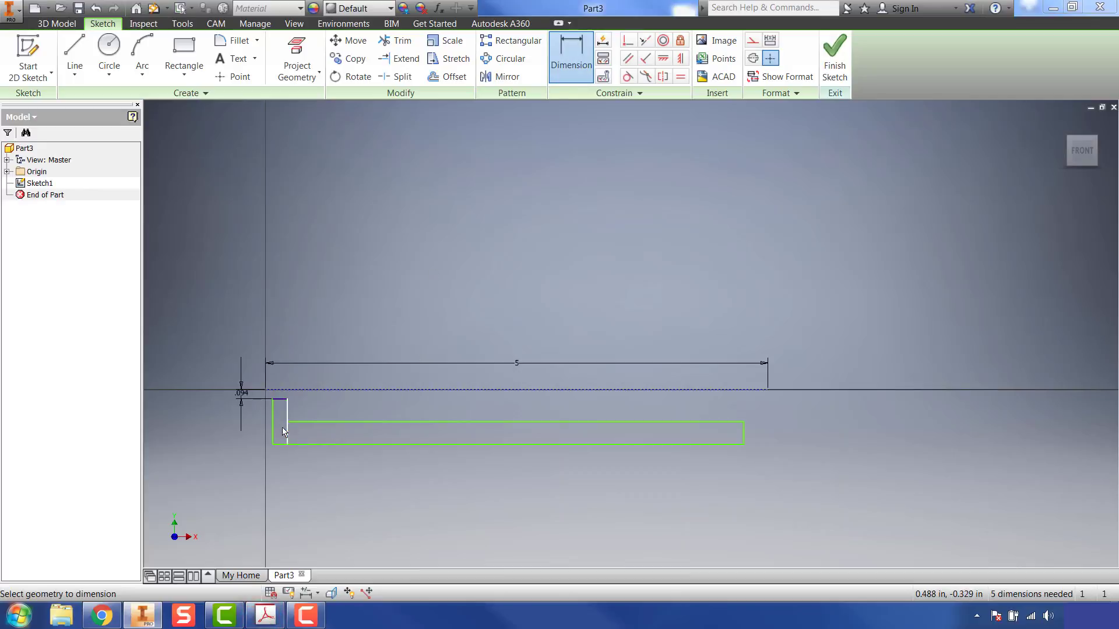
{"action": "left_click", "coordinate": [271, 415]}
{"action": "left_click", "coordinate": [289, 414]}
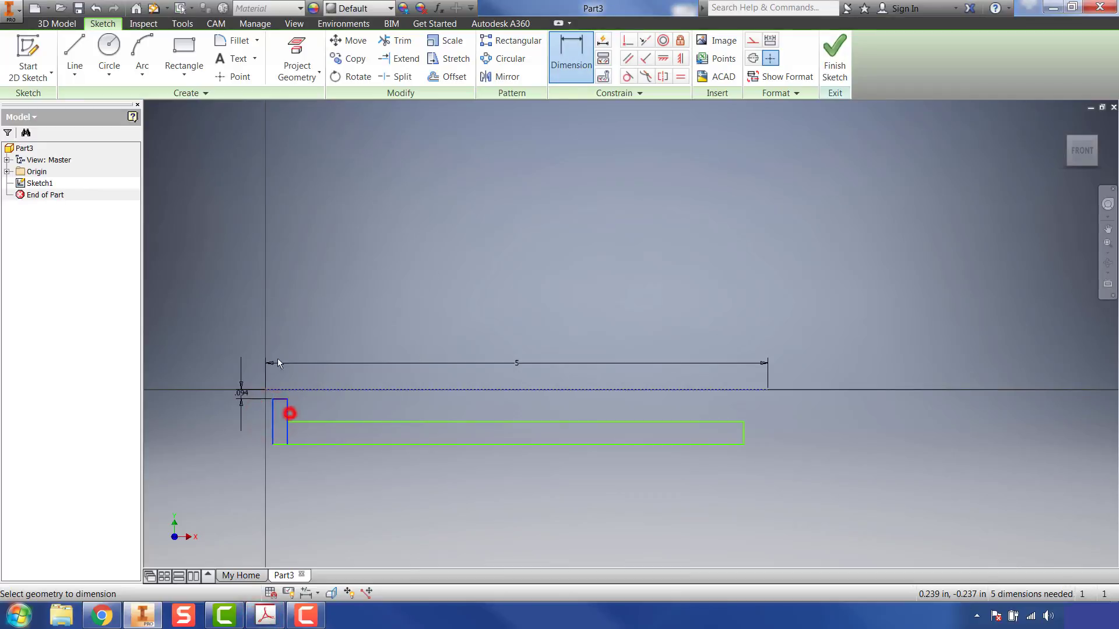
{"action": "left_click", "coordinate": [282, 334]}
{"action": "type", "text": ".156"}
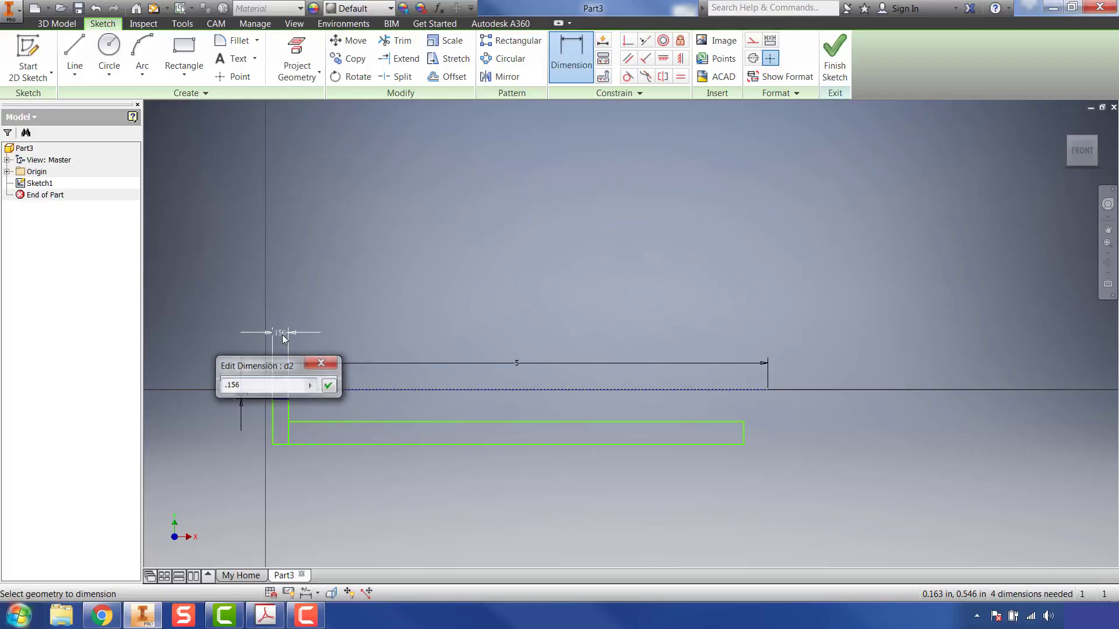
{"action": "key", "text": "Return"}
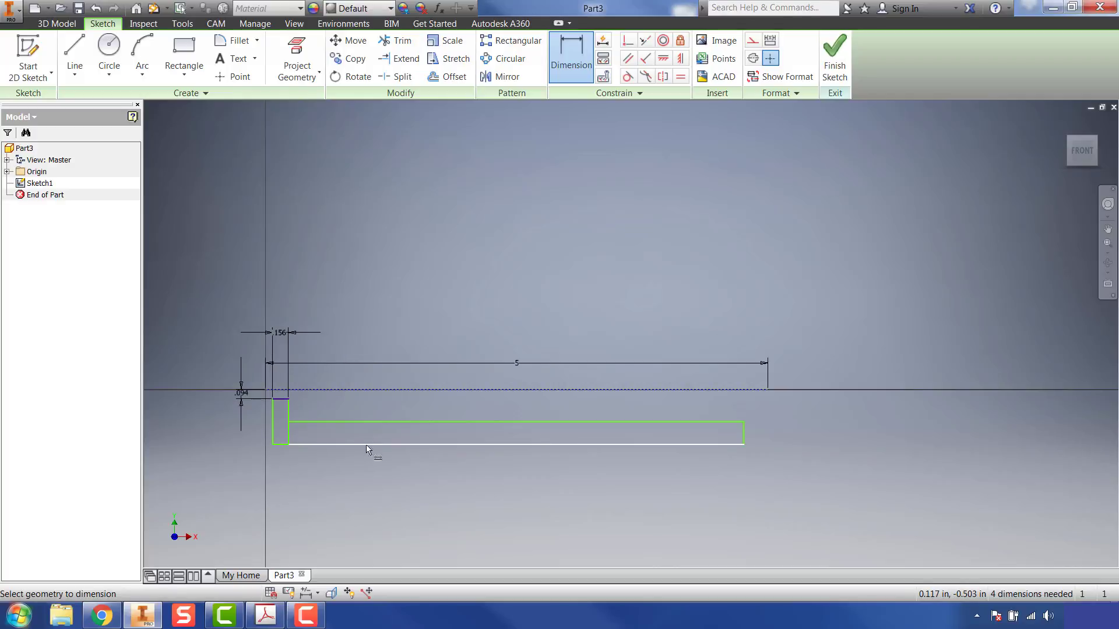
Step: Check the overall length on the Acrobat worksheet, and in Inventor dimension the profile's total length between its outer vertical edges as 4.469 in
{"action": "left_click", "coordinate": [265, 615]}
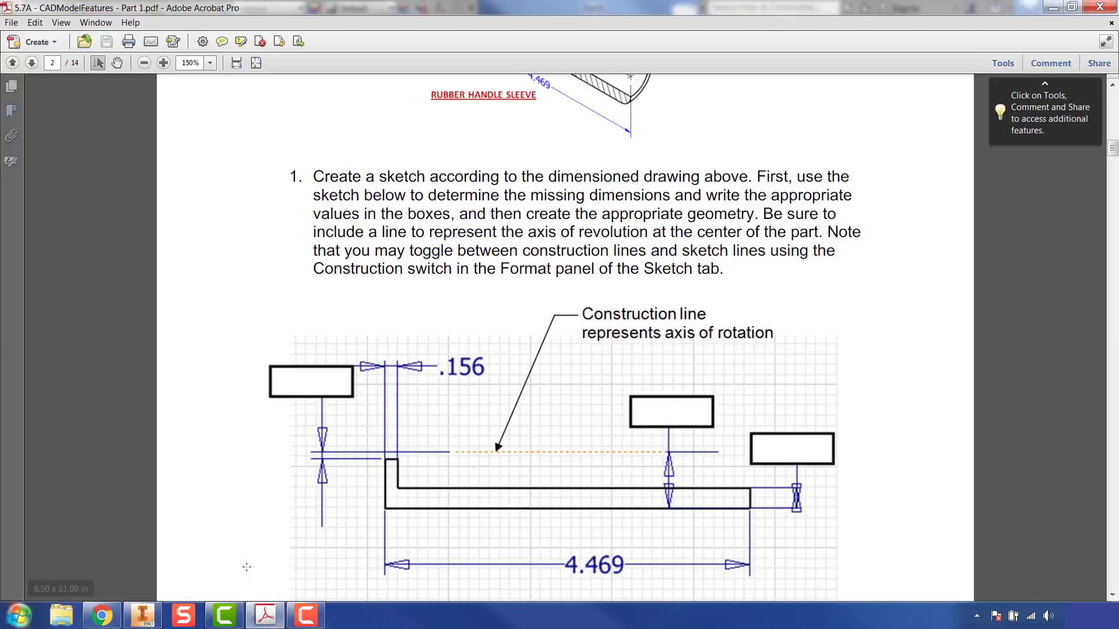
{"action": "left_click", "coordinate": [265, 615]}
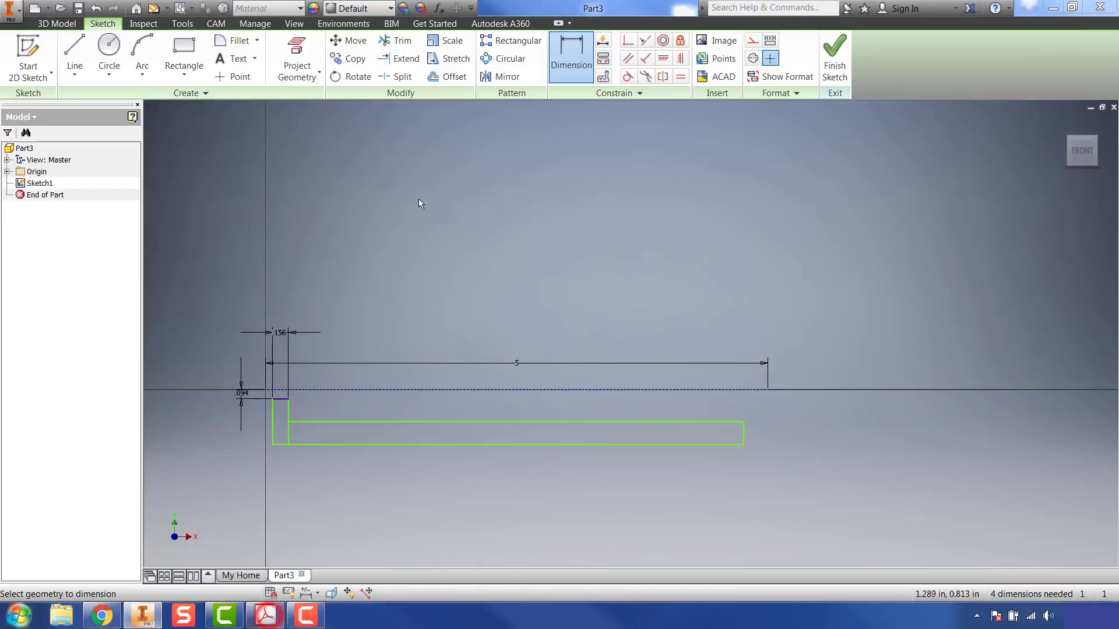
{"action": "left_click", "coordinate": [272, 419]}
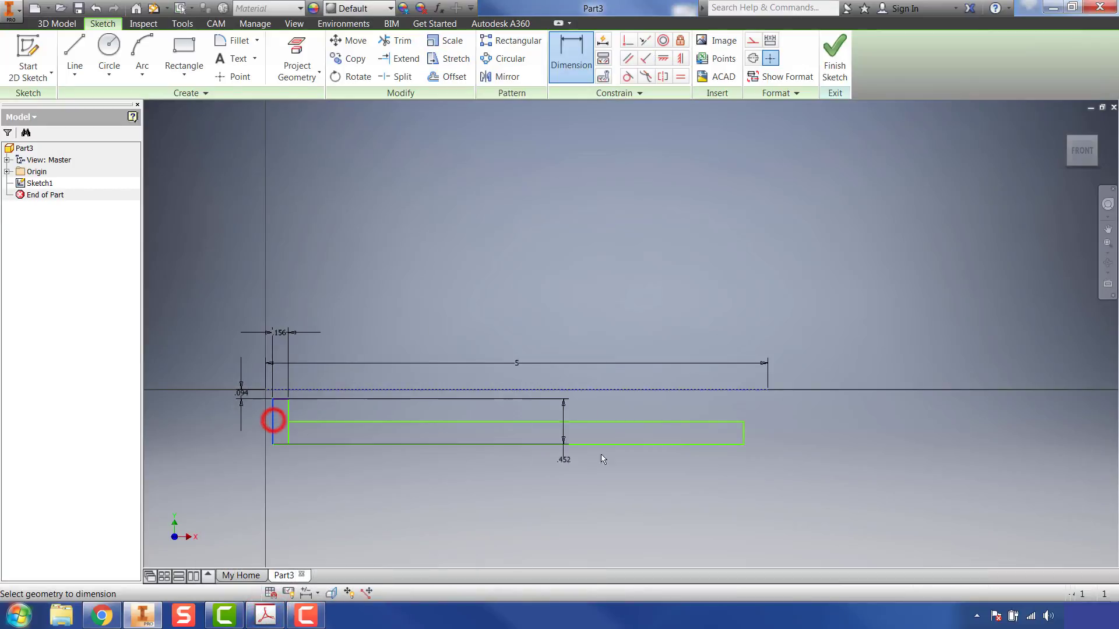
{"action": "left_click", "coordinate": [743, 432]}
{"action": "left_click", "coordinate": [477, 479]}
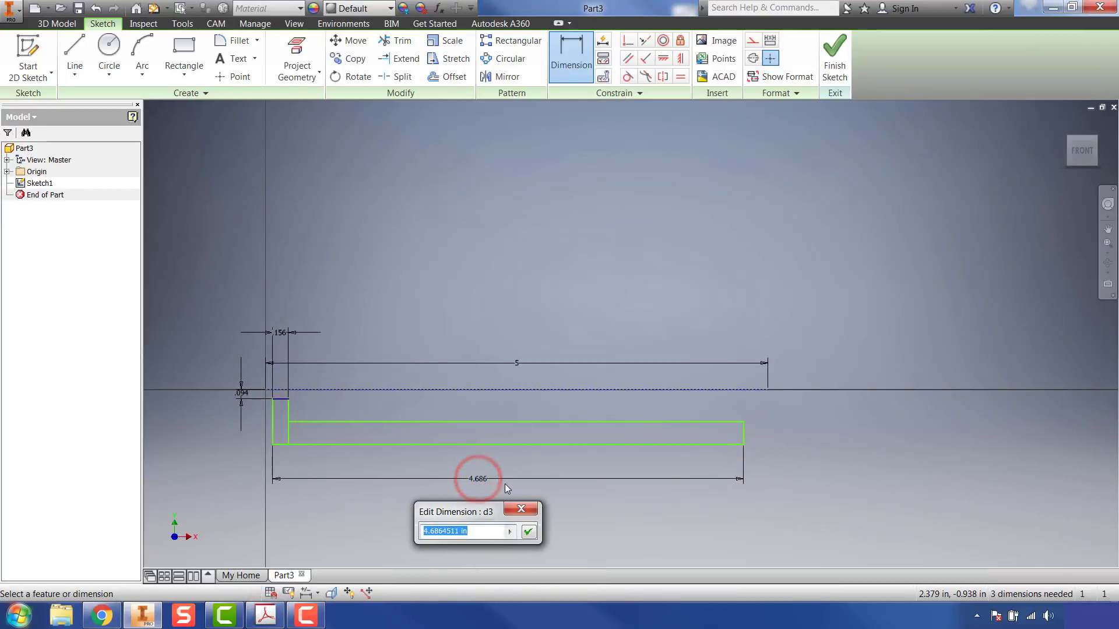
{"action": "type", "text": "4.469"}
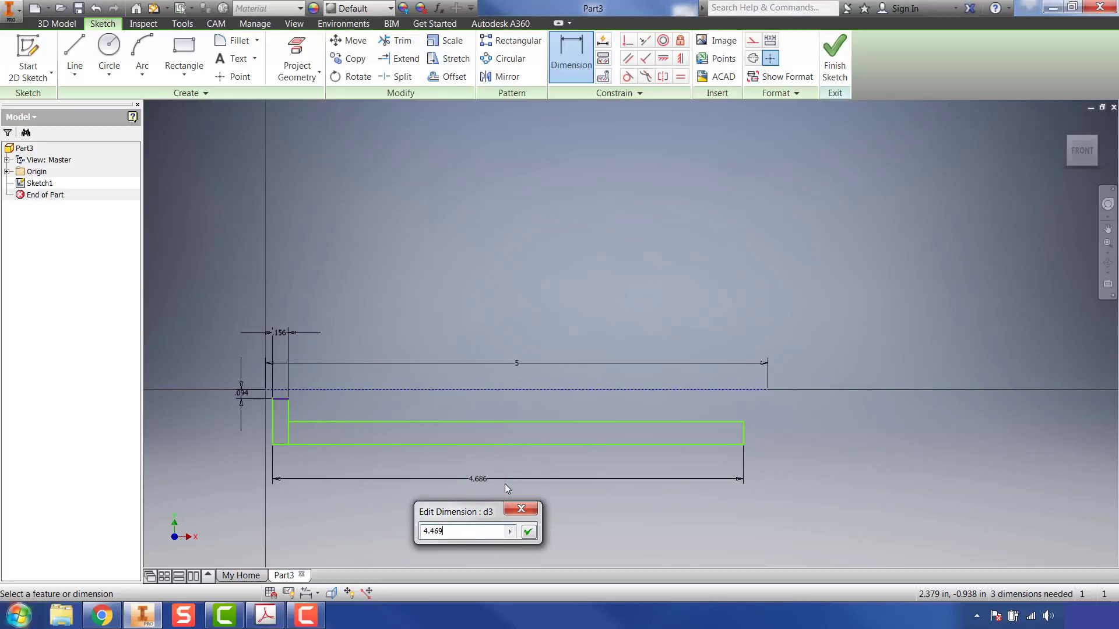
{"action": "key", "text": "Return"}
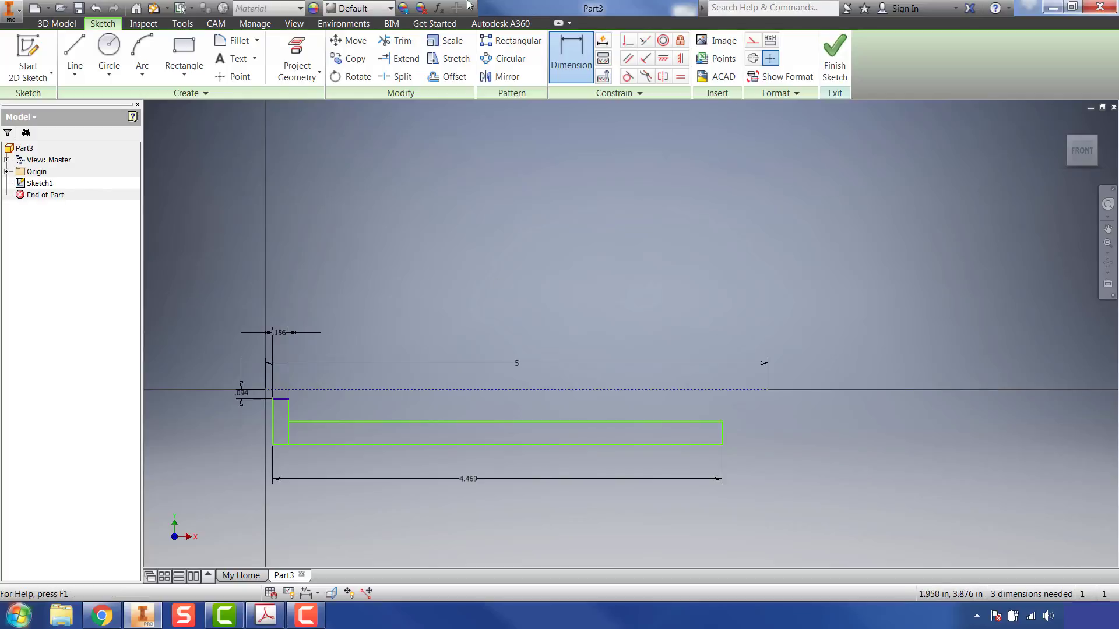
Step: Look up the wall thickness on the sleeve drawing in Acrobat, and in Inventor dimension the long rectangle's height as .25 in
{"action": "key", "text": "alt+Tab"}
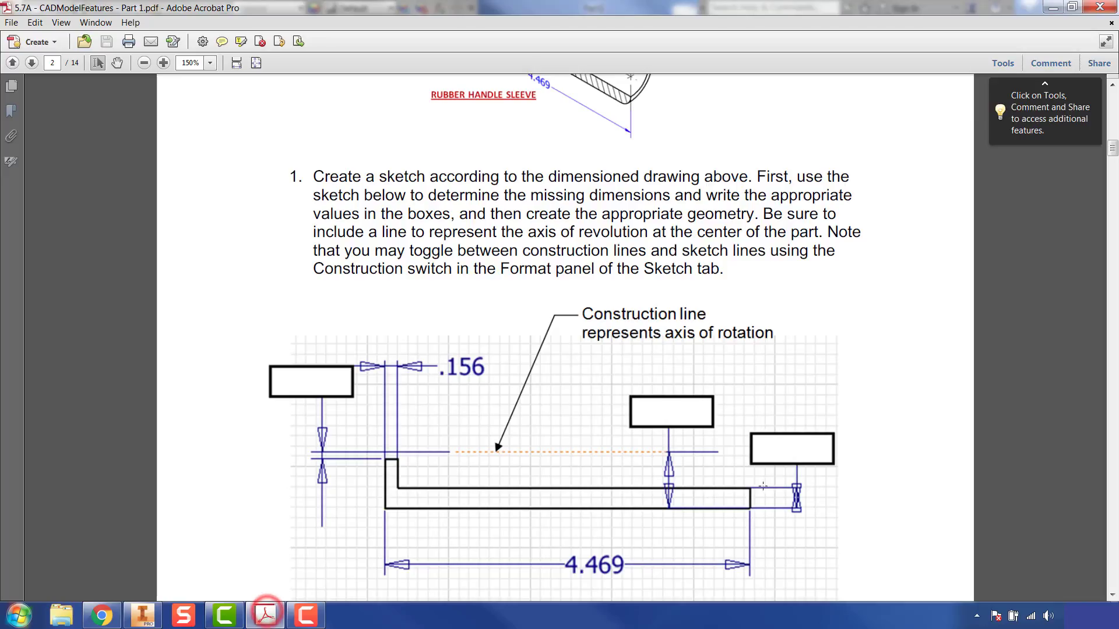
{"action": "scroll", "coordinate": [637, 198], "scroll_direction": "up", "scroll_amount": 4}
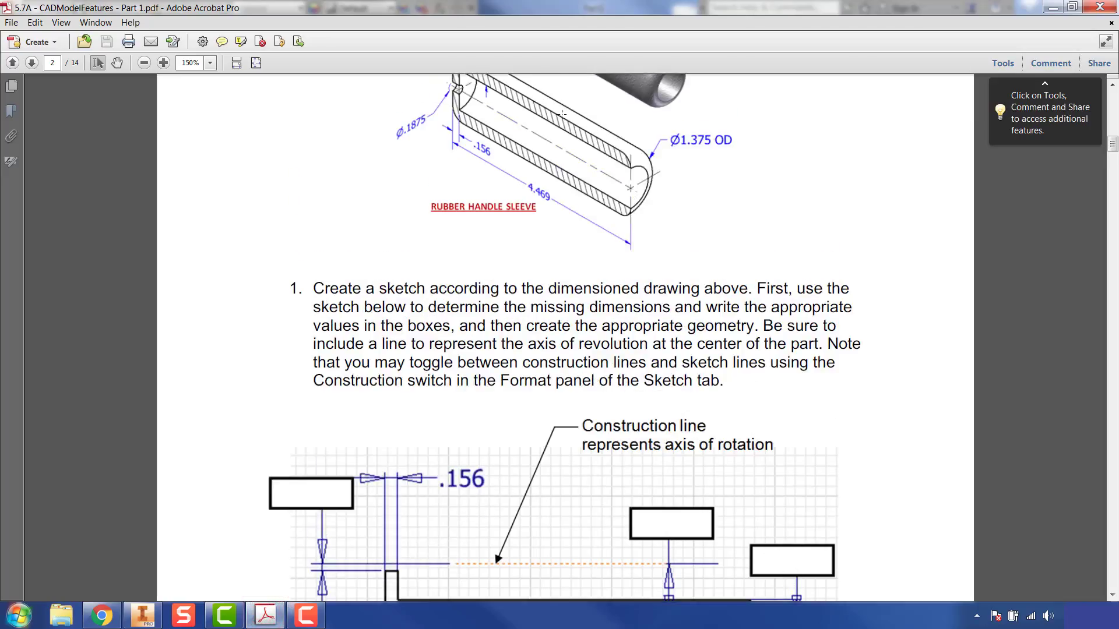
{"action": "scroll", "coordinate": [494, 126], "scroll_direction": "up", "scroll_amount": 2}
{"action": "scroll", "coordinate": [509, 116], "scroll_direction": "down", "scroll_amount": 8}
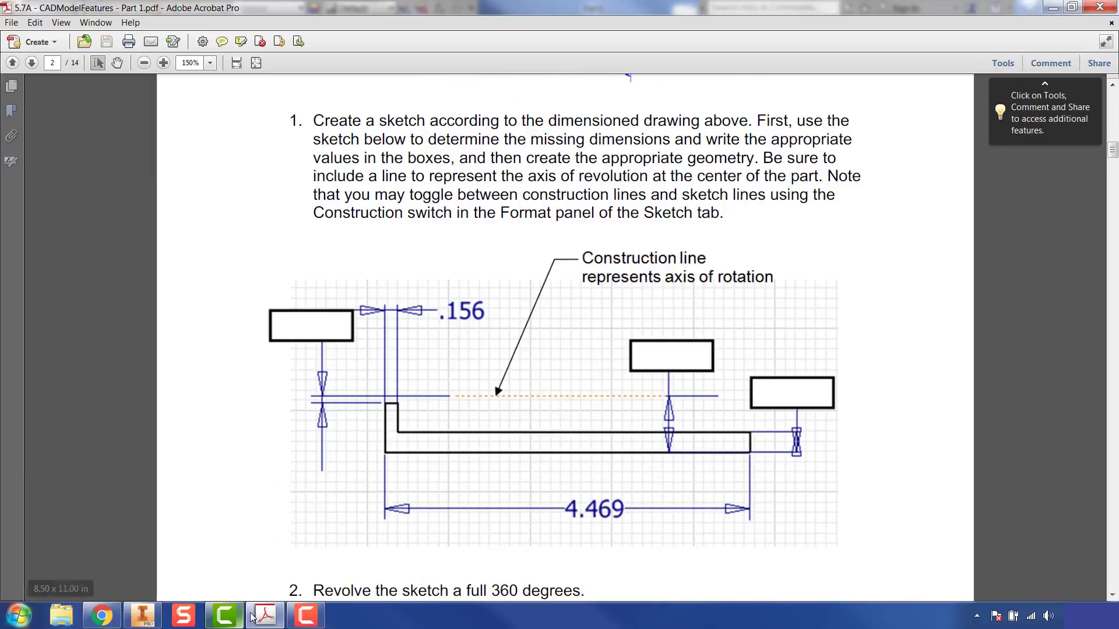
{"action": "left_click", "coordinate": [142, 615]}
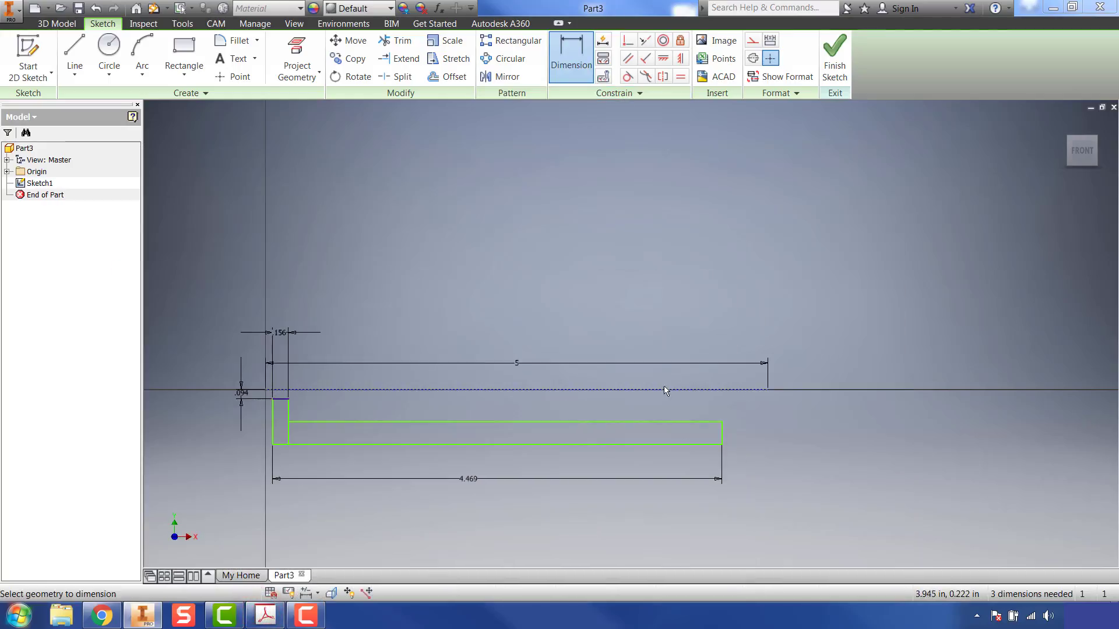
{"action": "left_click", "coordinate": [670, 421]}
{"action": "left_click", "coordinate": [673, 445]}
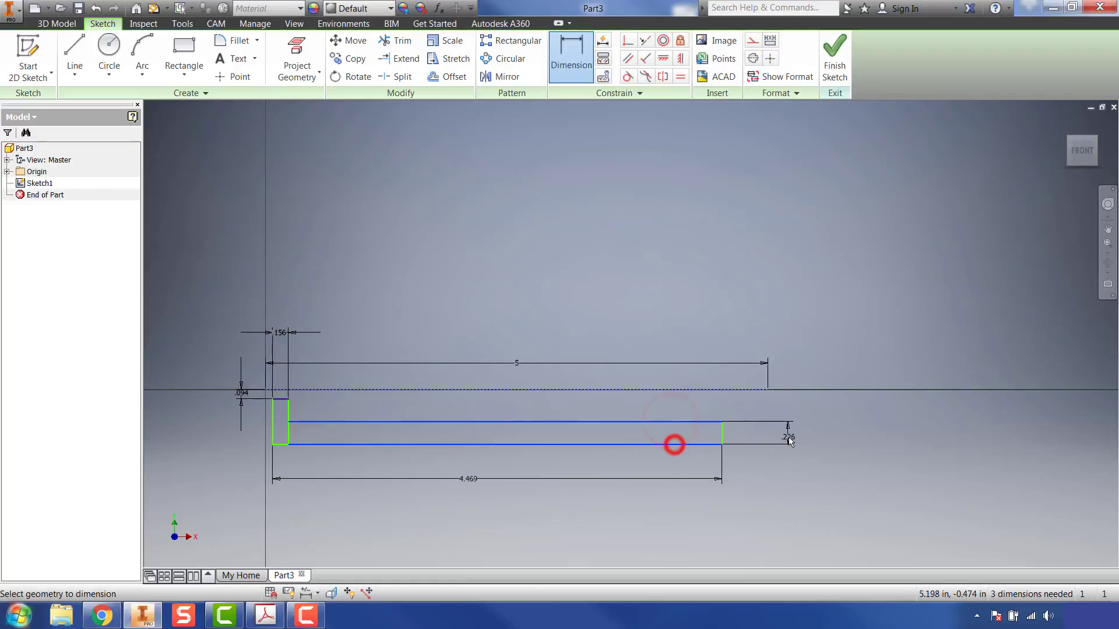
{"action": "left_click", "coordinate": [796, 439]}
{"action": "type", "text": ".25"}
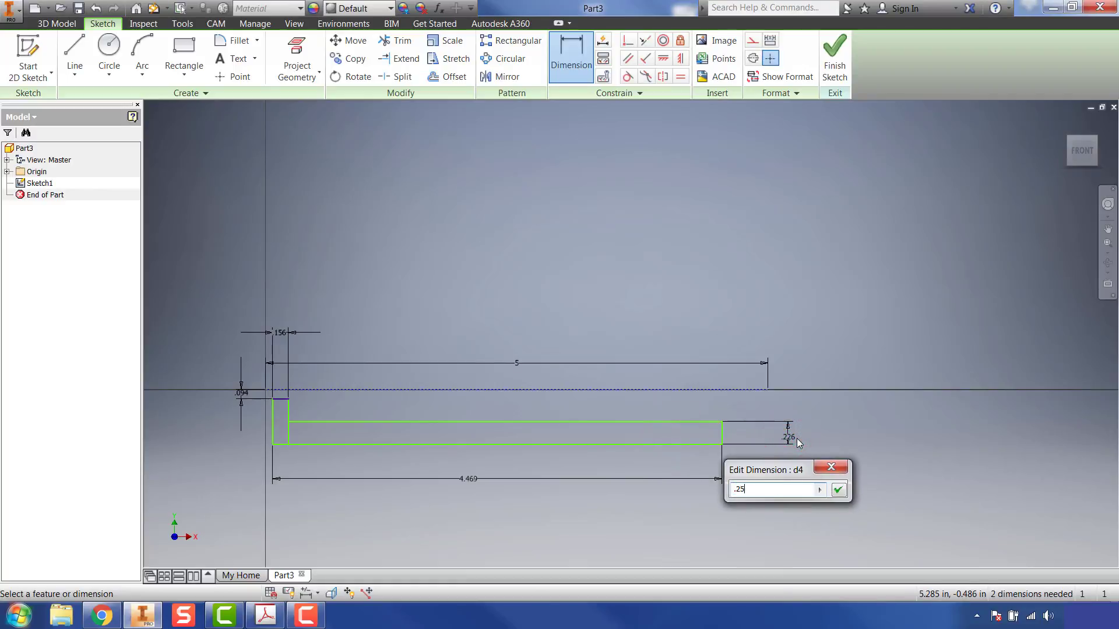
{"action": "key", "text": "Return"}
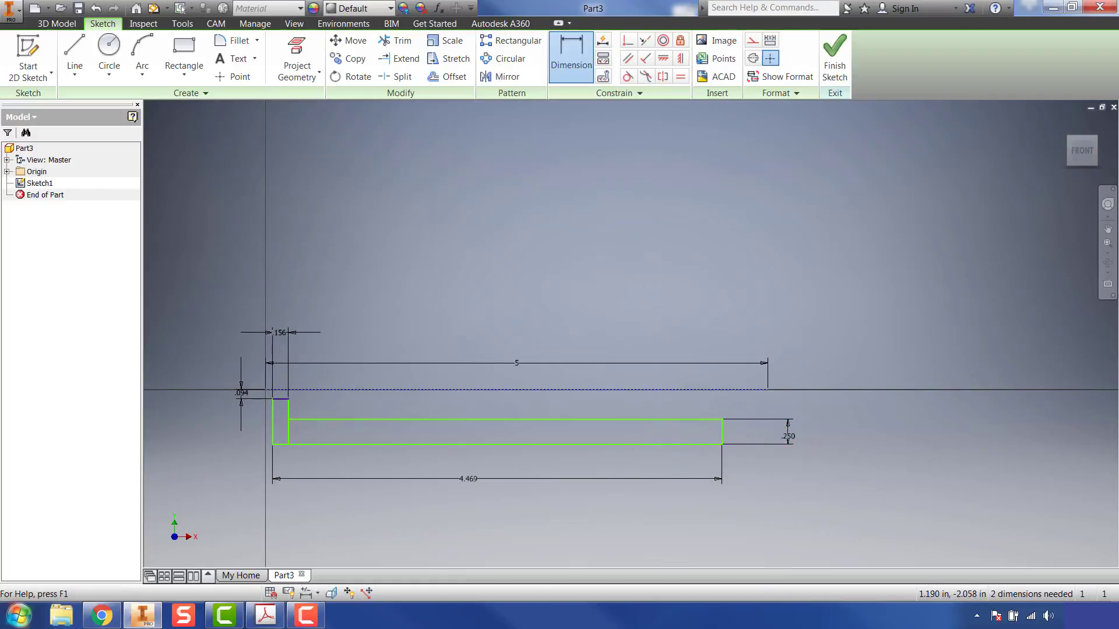
Step: Check the outside diameter in Acrobat, and in Inventor dimension the profile's bottom edge at .688 in from the construction line, half of 1.375
{"action": "left_click", "coordinate": [266, 616]}
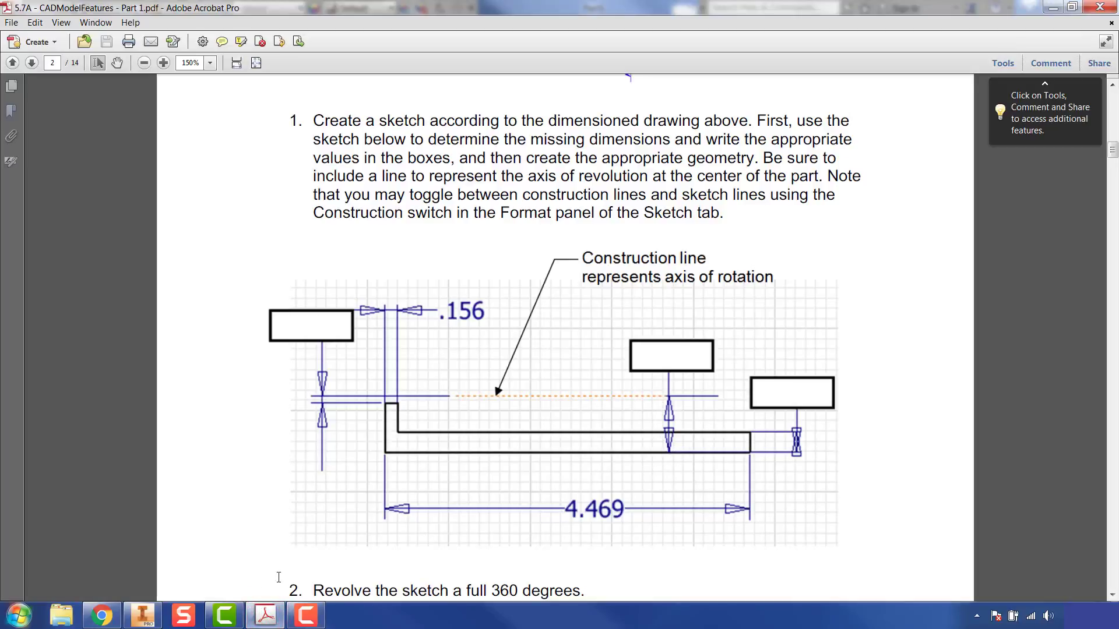
{"action": "left_click", "coordinate": [265, 616]}
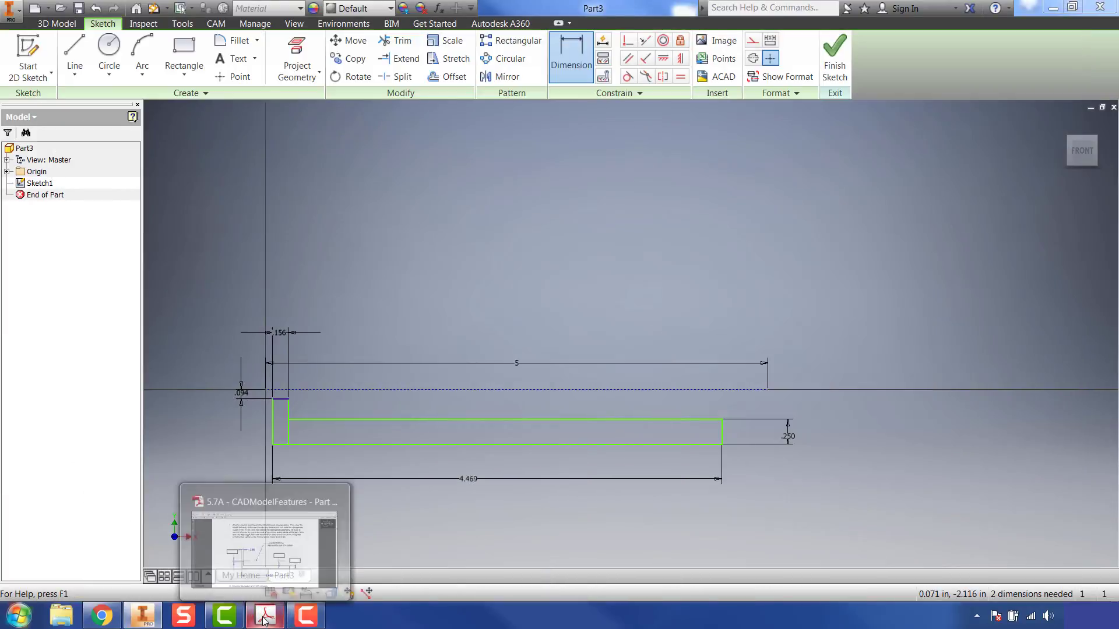
{"action": "left_click", "coordinate": [264, 618]}
{"action": "scroll", "coordinate": [737, 319], "scroll_direction": "up", "scroll_amount": 5}
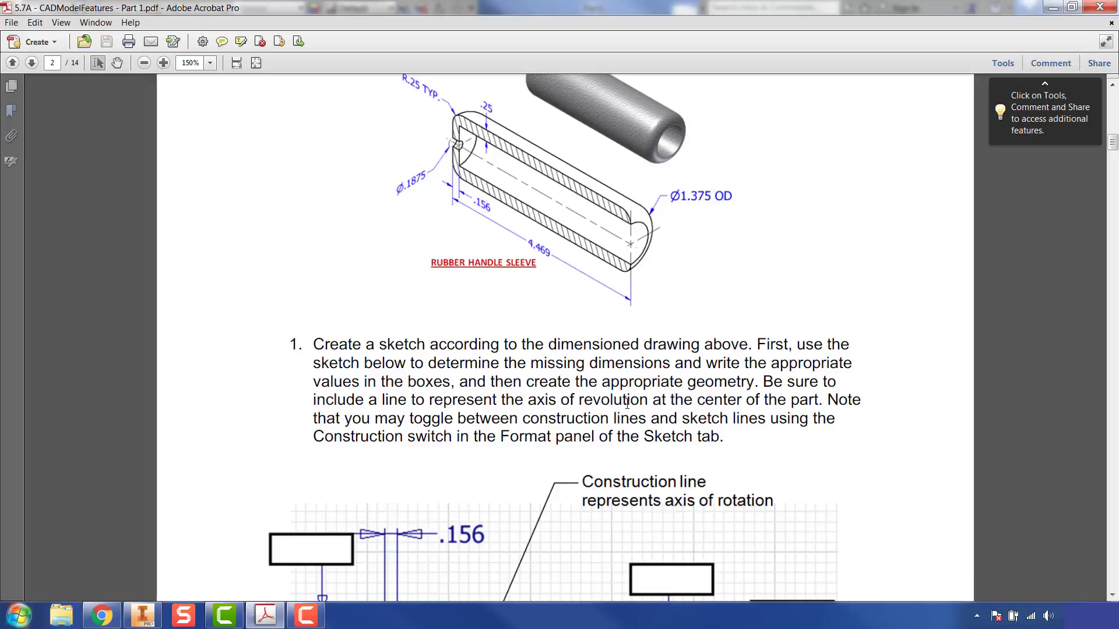
{"action": "scroll", "coordinate": [627, 402], "scroll_direction": "down", "scroll_amount": 4}
{"action": "left_click", "coordinate": [266, 617]}
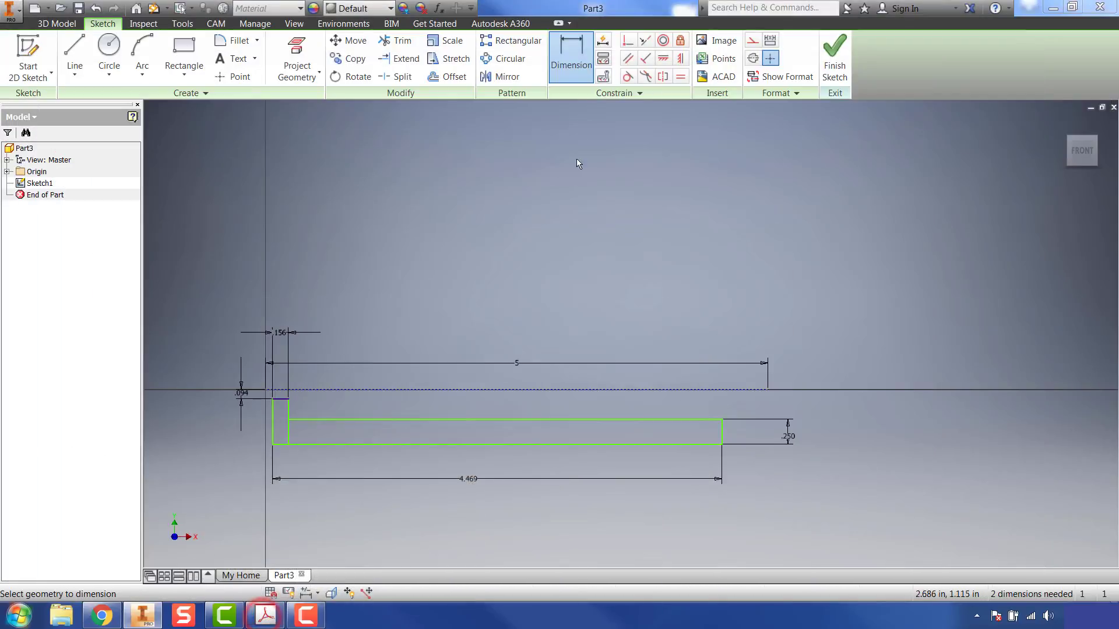
{"action": "left_click", "coordinate": [597, 389]}
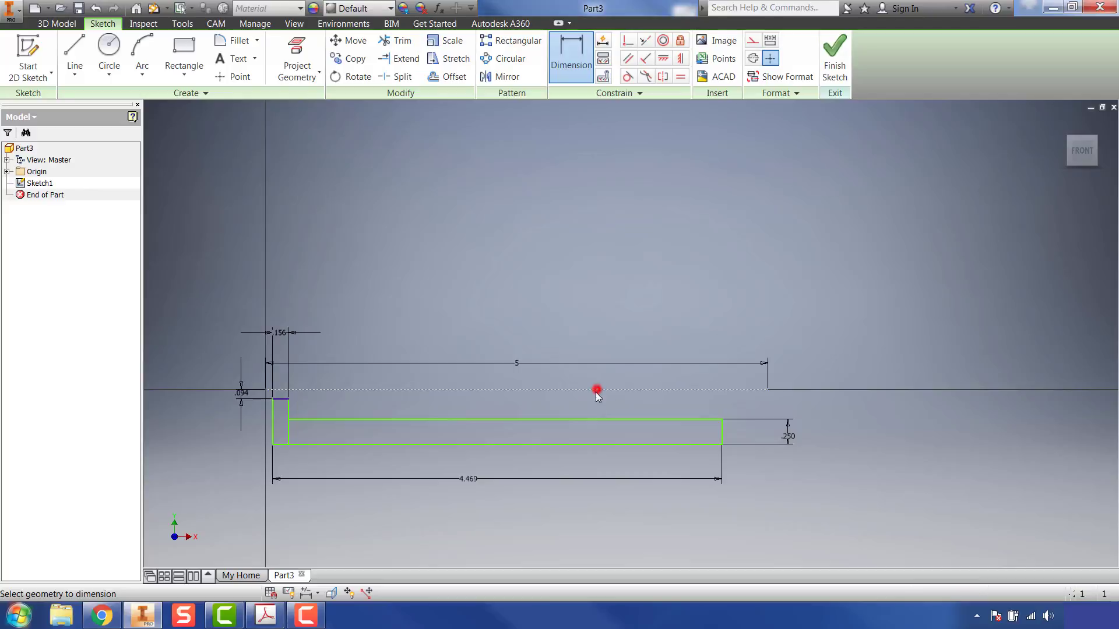
{"action": "left_click", "coordinate": [595, 444]}
{"action": "left_click", "coordinate": [891, 418]}
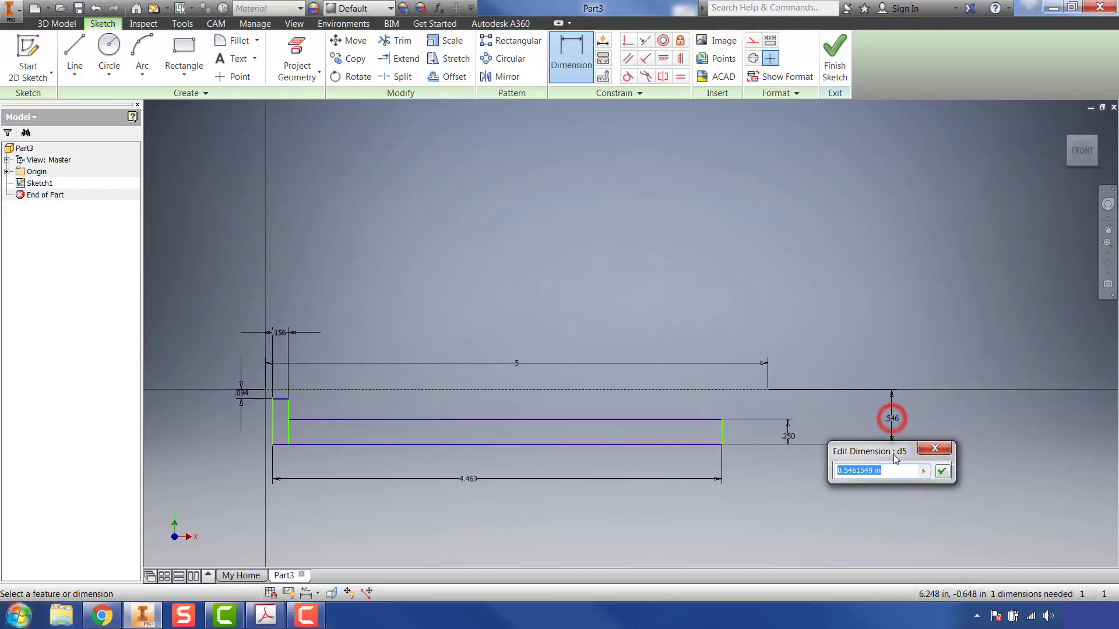
{"action": "type", "text": "1.375/2"}
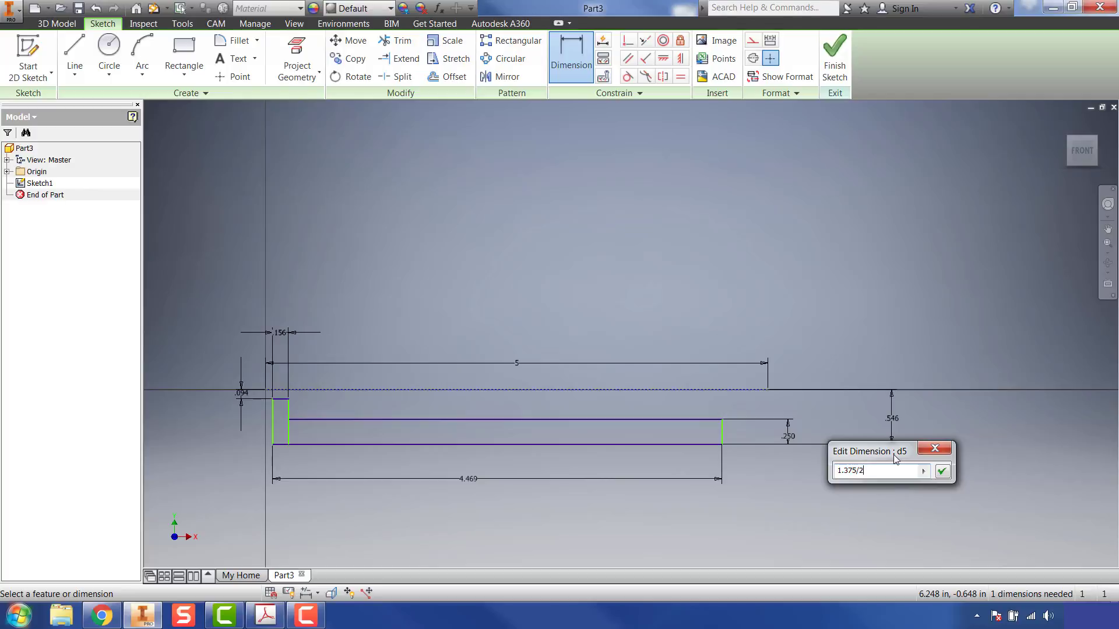
{"action": "key", "text": "Return"}
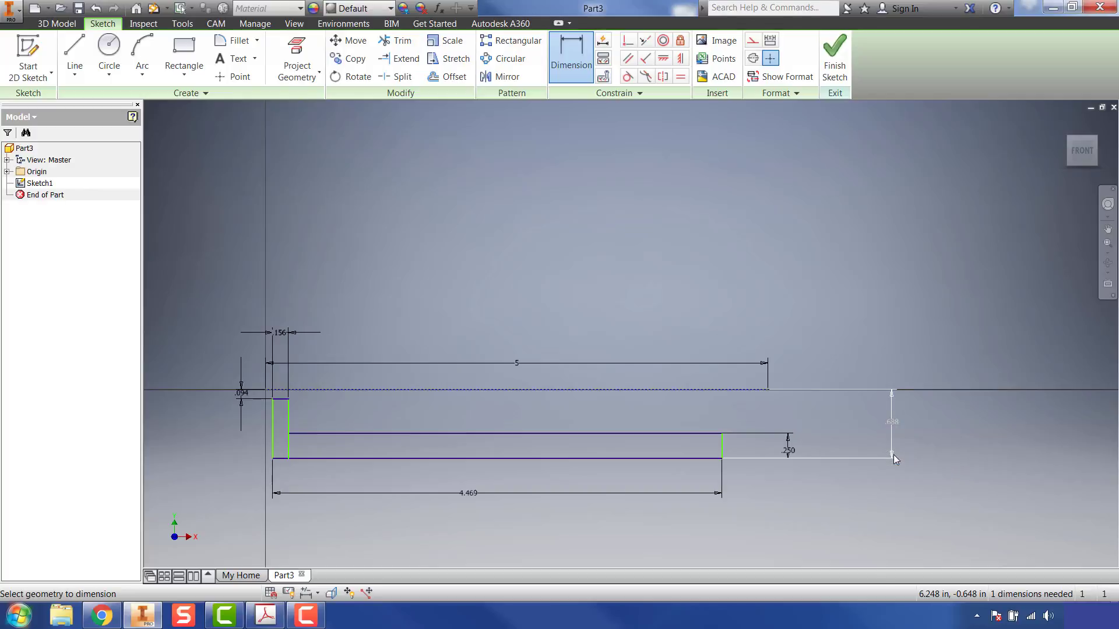
{"action": "left_click", "coordinate": [893, 455]}
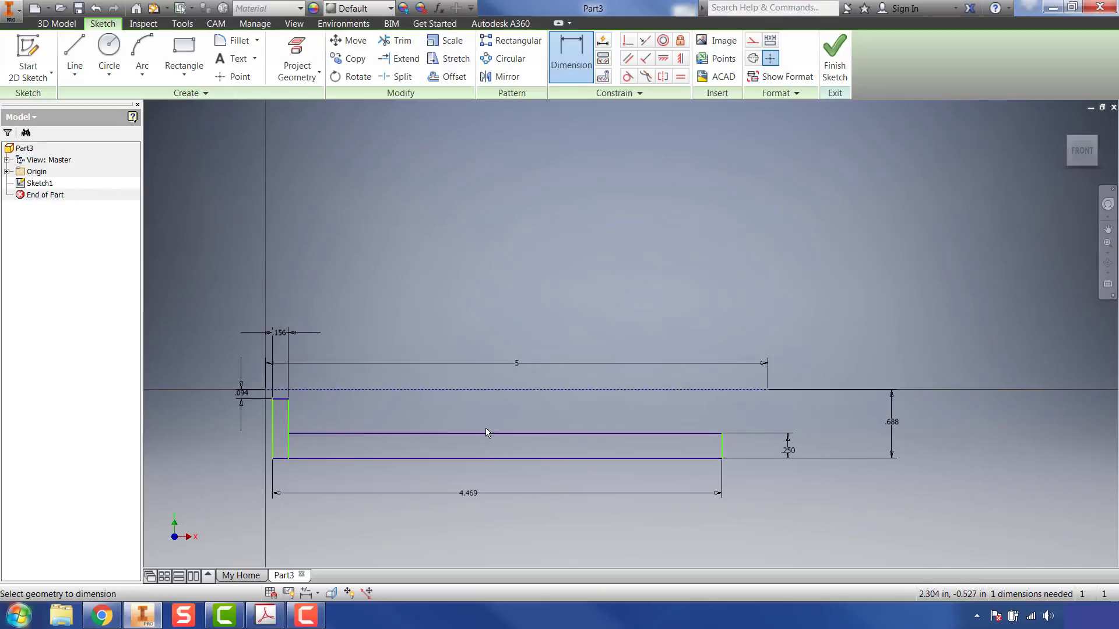
Step: Finish the sketch and revolve both rectangles with full extents around the construction line
{"action": "left_click", "coordinate": [834, 59]}
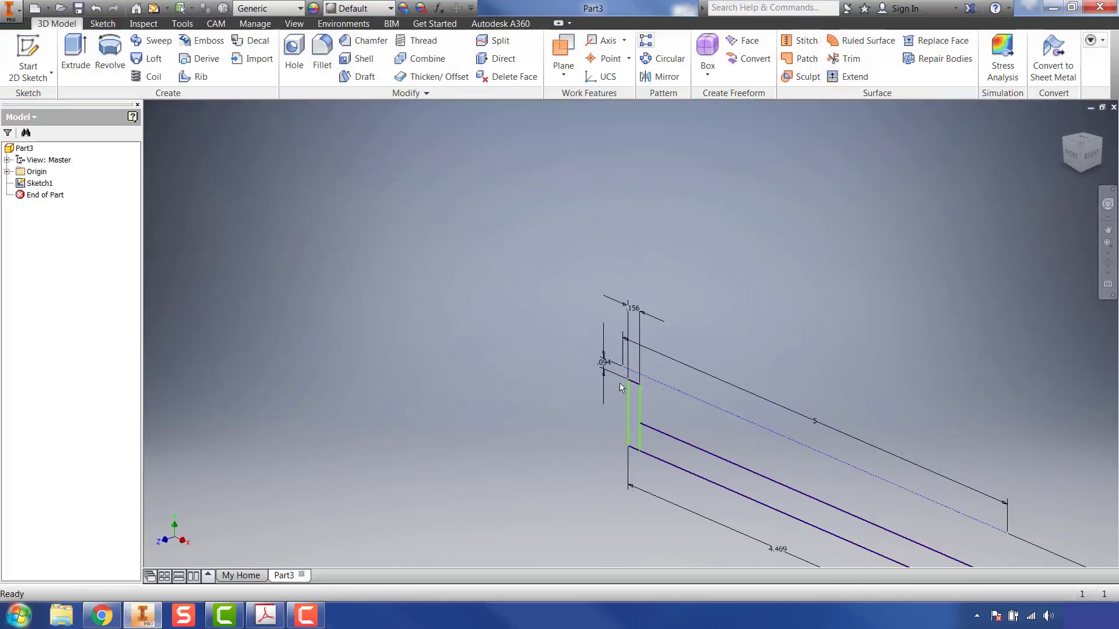
{"action": "mouse_move", "coordinate": [620, 383]}
{"action": "middle_mouse_down"}
{"action": "mouse_move", "coordinate": [502, 289]}
{"action": "mouse_move", "coordinate": [460, 274]}
{"action": "middle_mouse_up"}
{"action": "left_click", "coordinate": [110, 56]}
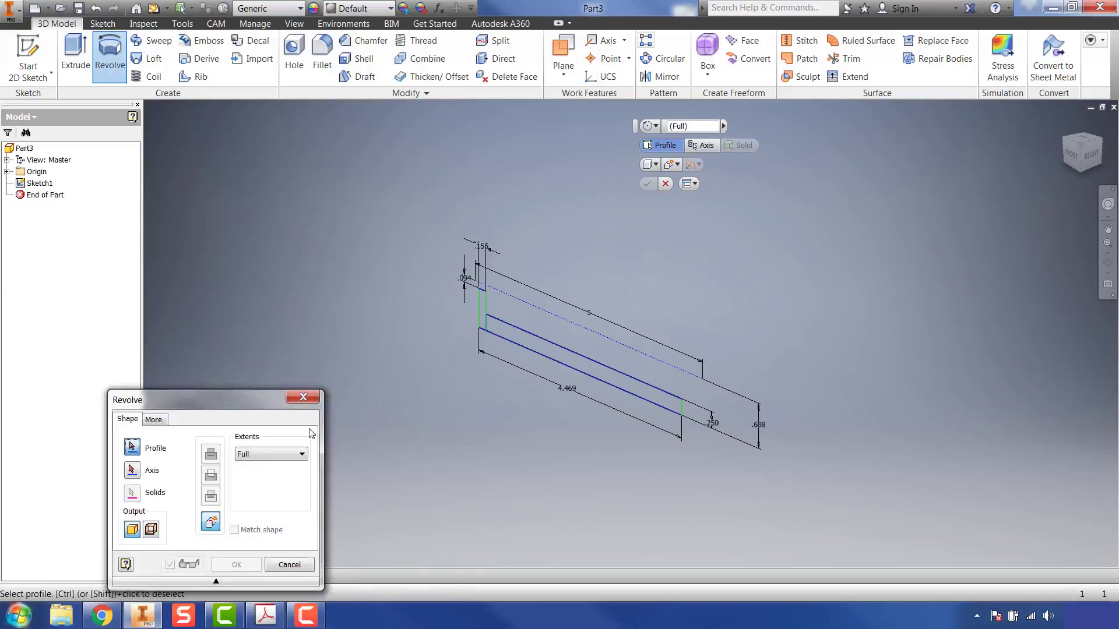
{"action": "left_click_drag", "start_coordinate": [212, 397], "coordinate": [272, 214]}
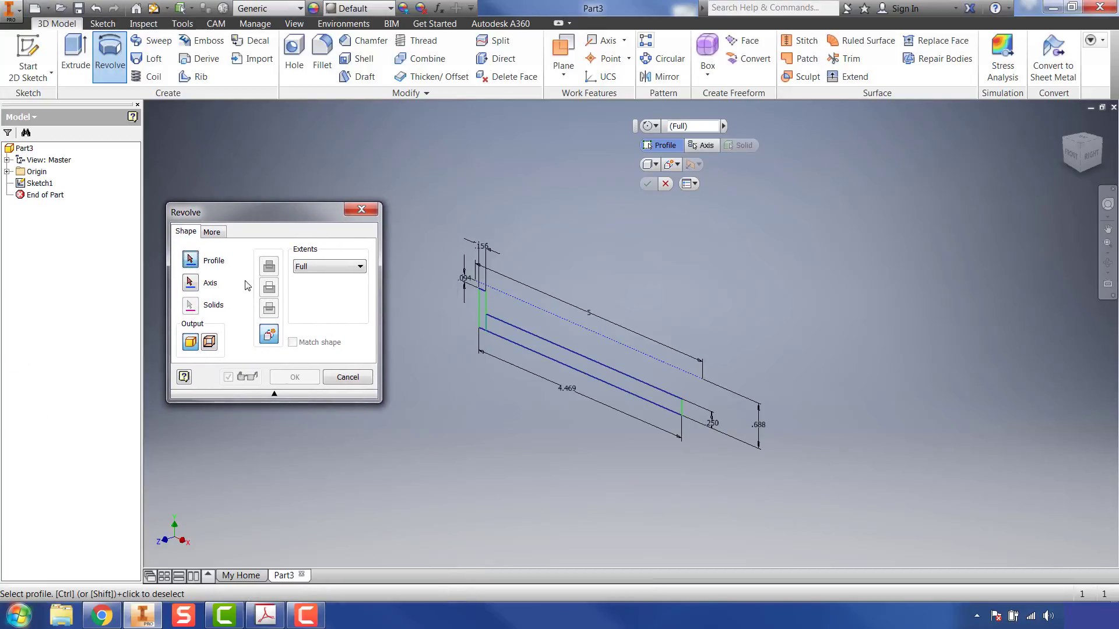
{"action": "left_click", "coordinate": [480, 313]}
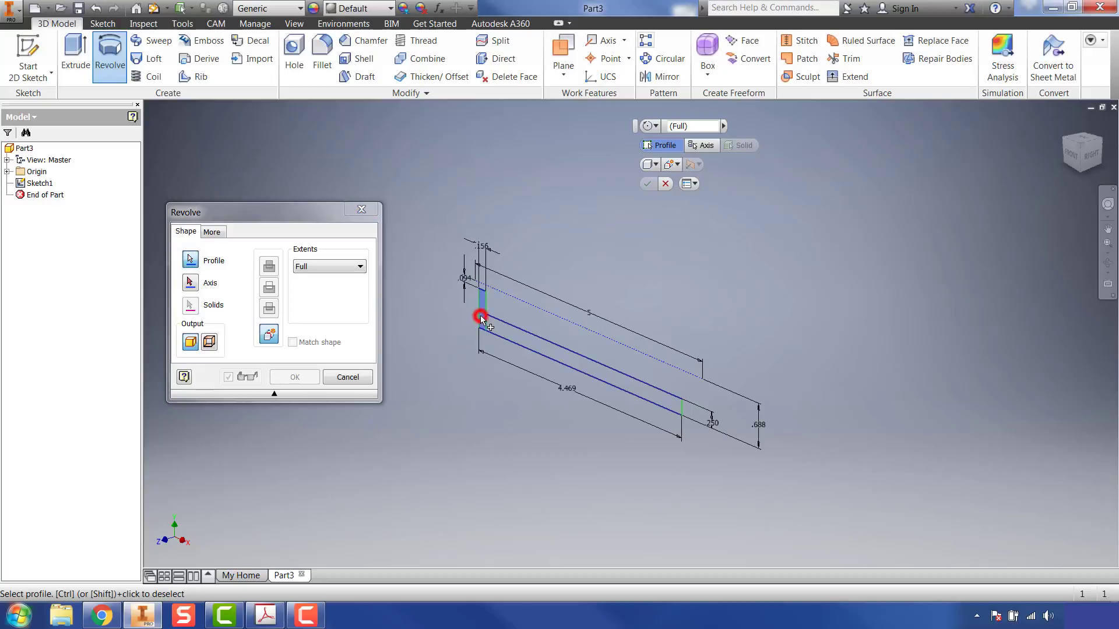
{"action": "left_click", "coordinate": [502, 324]}
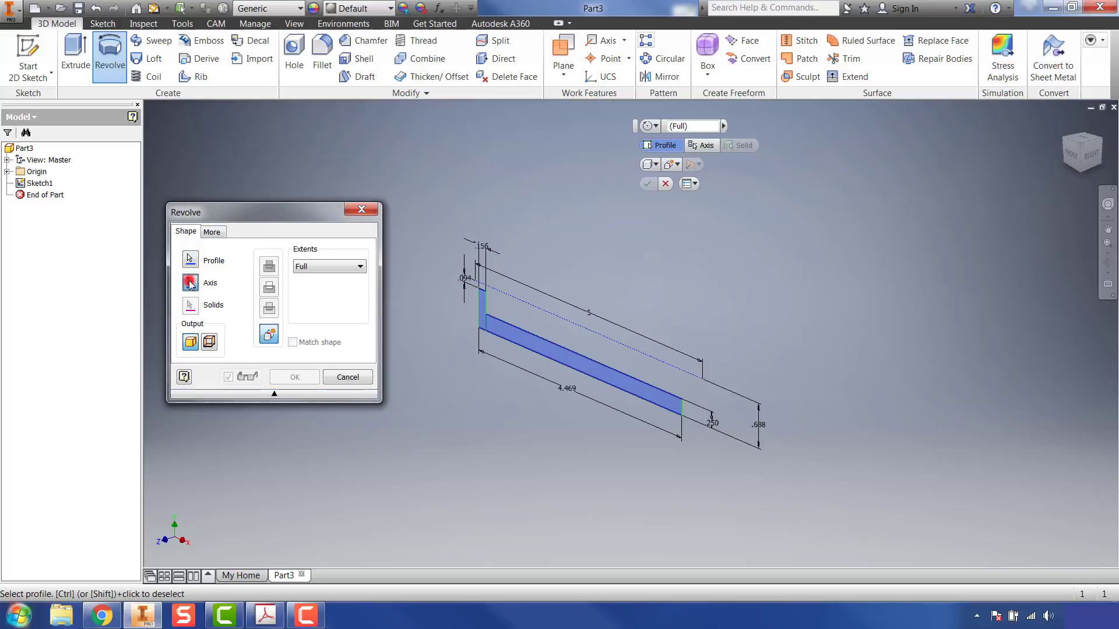
{"action": "left_click", "coordinate": [190, 282]}
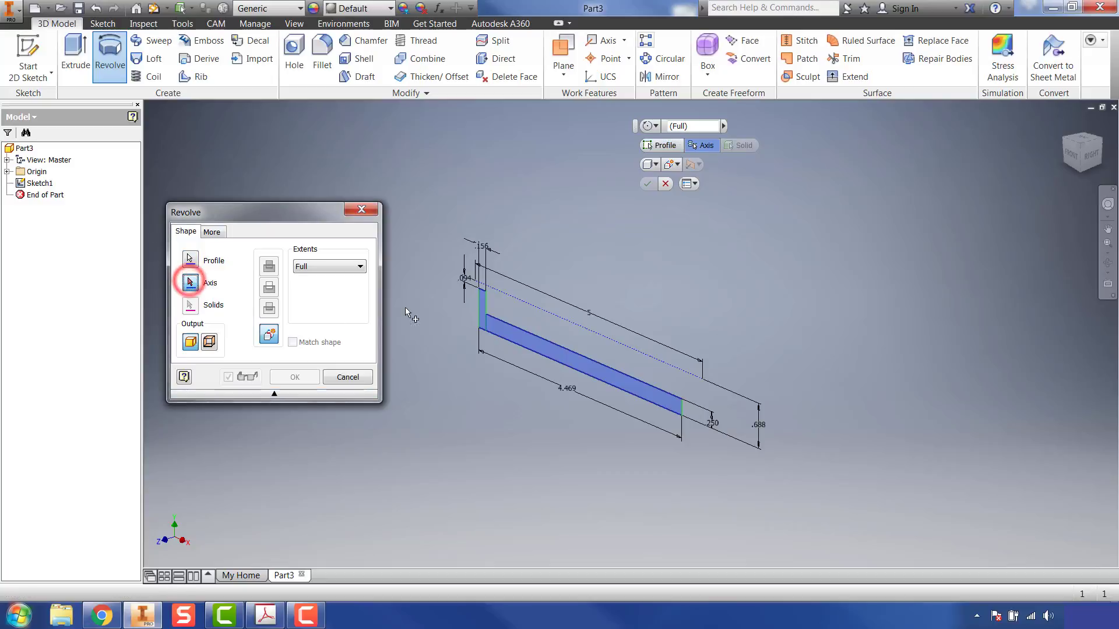
{"action": "left_click", "coordinate": [517, 298]}
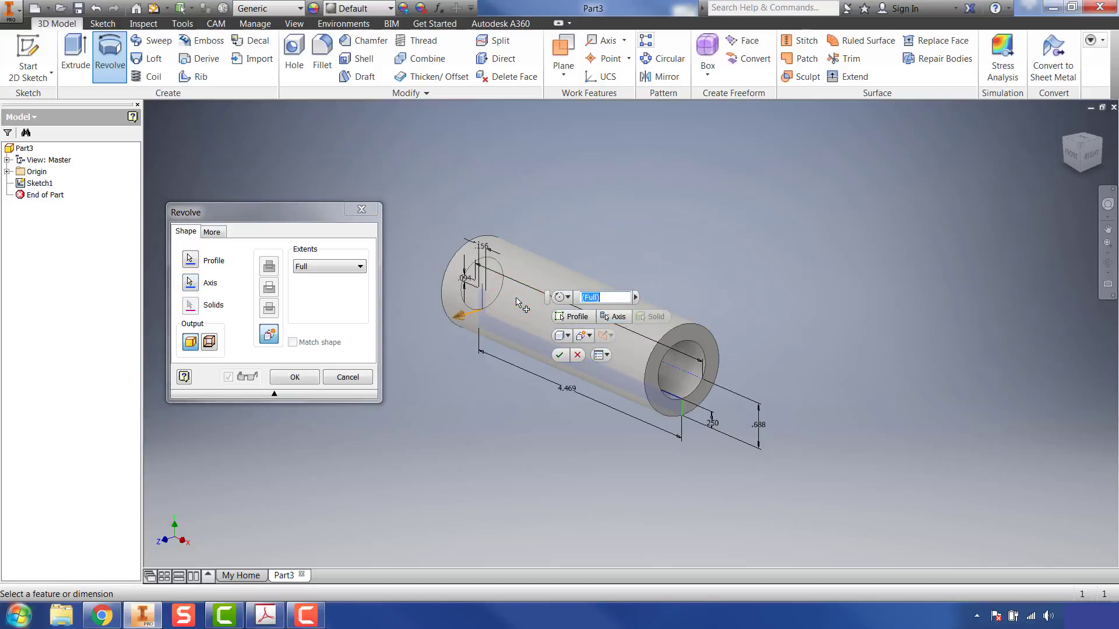
{"action": "left_click", "coordinate": [301, 377]}
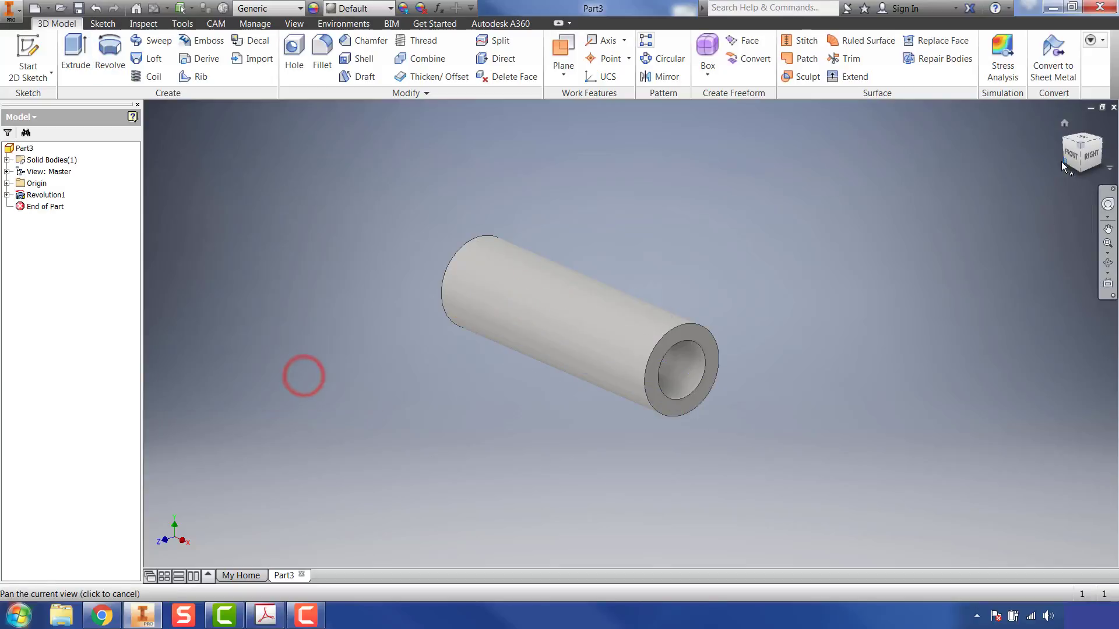
Step: Fillet the outer circular edges at both ends of the sleeve with a .25 in radius, checking the value on the Acrobat worksheet
{"action": "left_click_drag", "start_coordinate": [1067, 143], "coordinate": [1093, 174]}
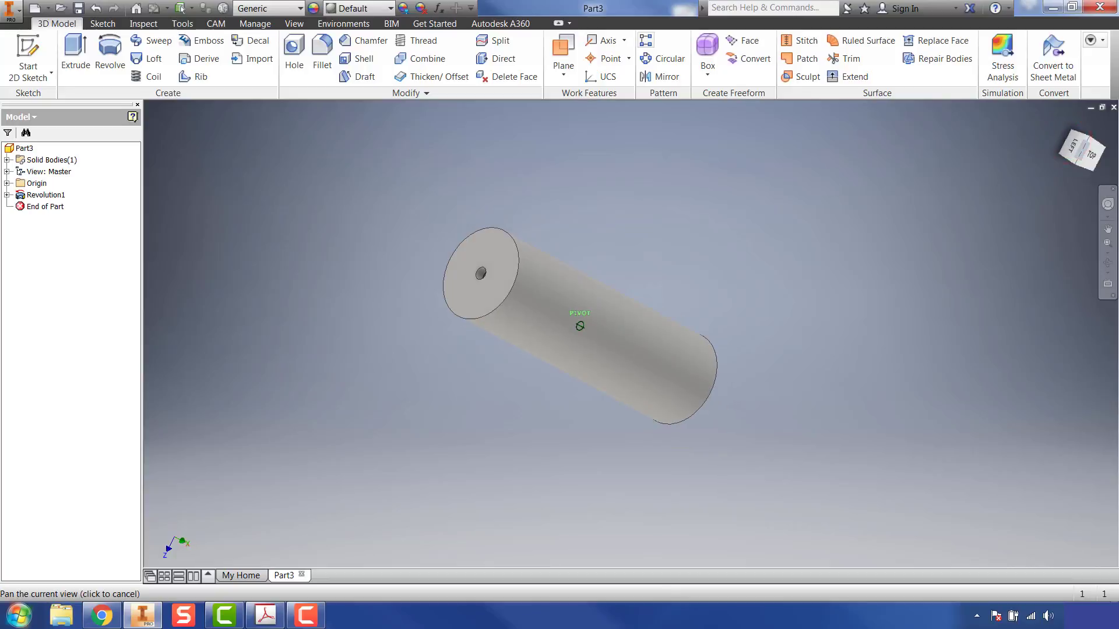
{"action": "middle_click_drag", "start_coordinate": [641, 350], "coordinate": [461, 265], "text": "shift"}
{"action": "mouse_move", "coordinate": [434, 349]}
{"action": "middle_mouse_down", "text": "shift"}
{"action": "mouse_move", "coordinate": [469, 402]}
{"action": "mouse_move", "coordinate": [511, 433]}
{"action": "middle_mouse_up", "text": "shift"}
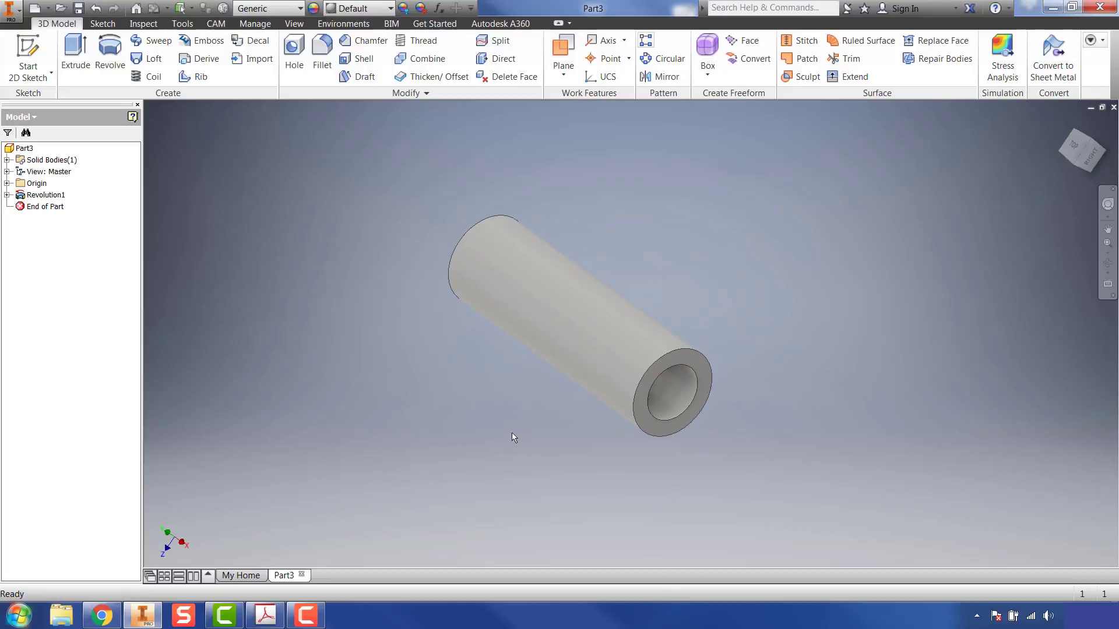
{"action": "left_click", "coordinate": [324, 61]}
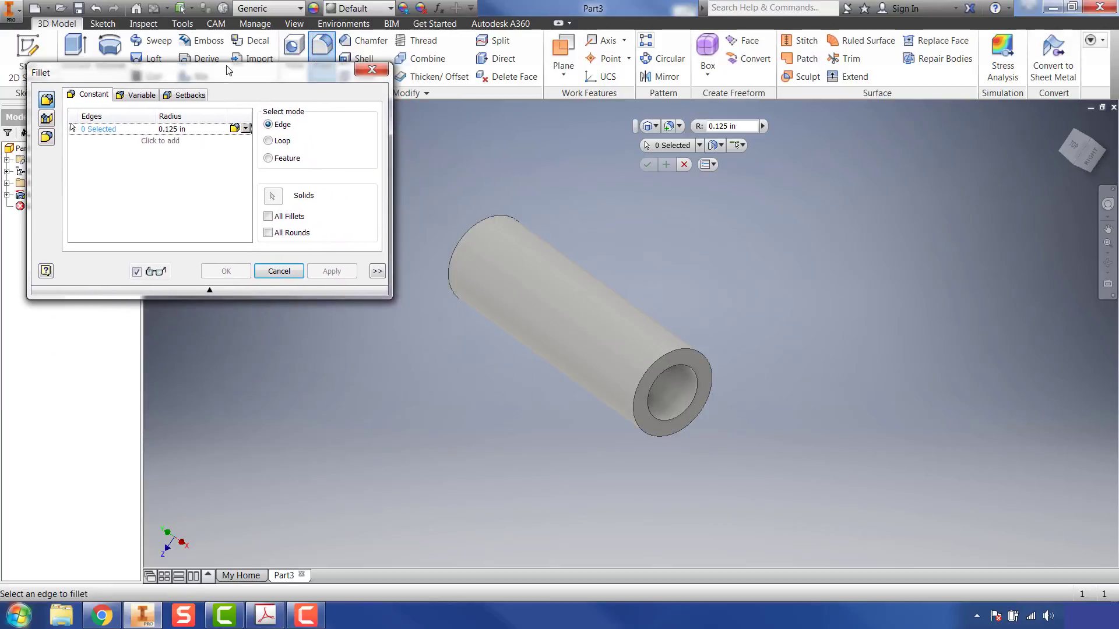
{"action": "left_click", "coordinate": [179, 129]}
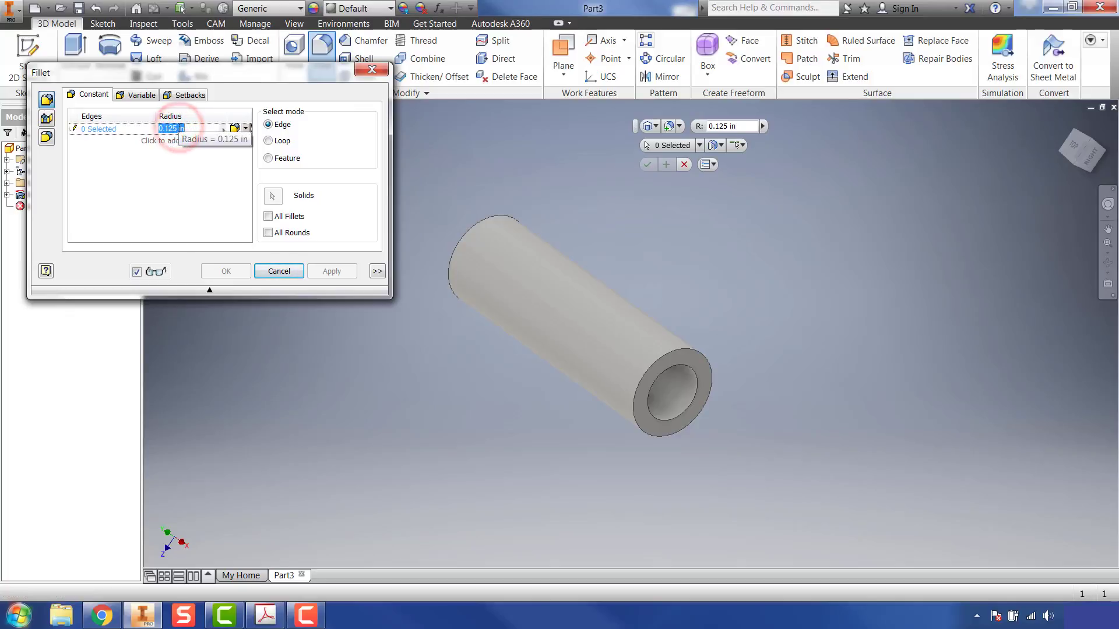
{"action": "type", "text": ".25"}
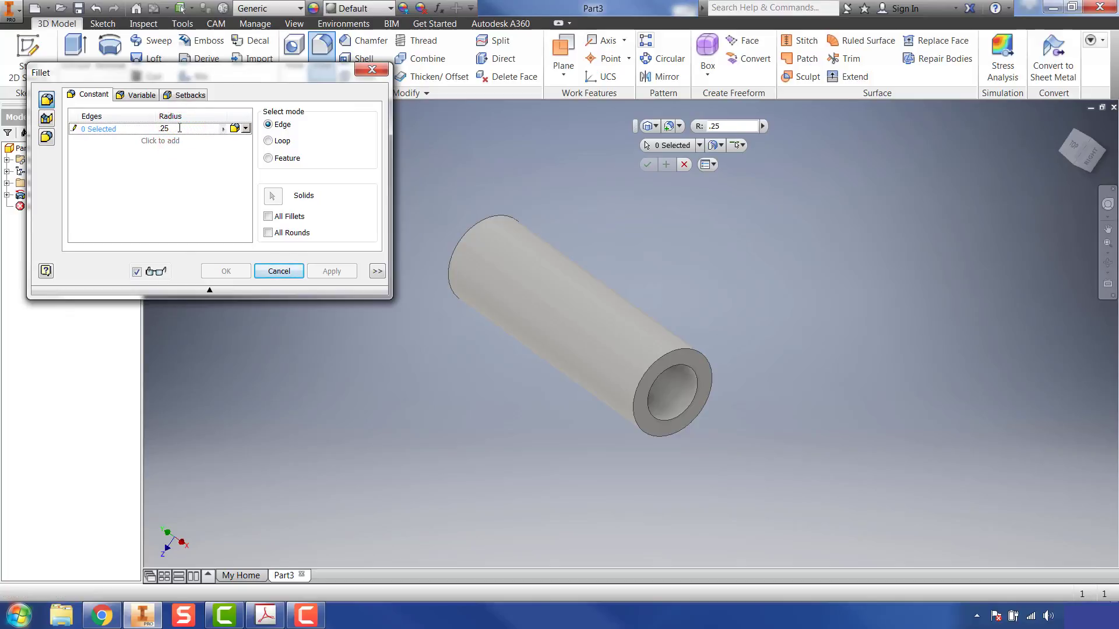
{"action": "left_click", "coordinate": [265, 615]}
{"action": "scroll", "coordinate": [600, 232], "scroll_direction": "up", "scroll_amount": 4}
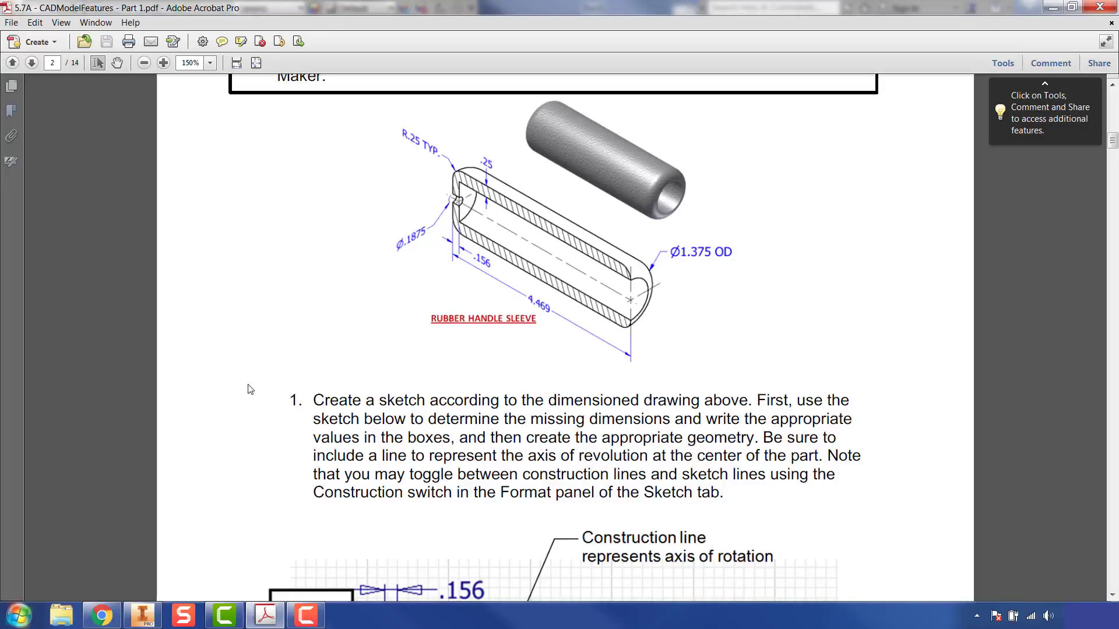
{"action": "left_click", "coordinate": [266, 615]}
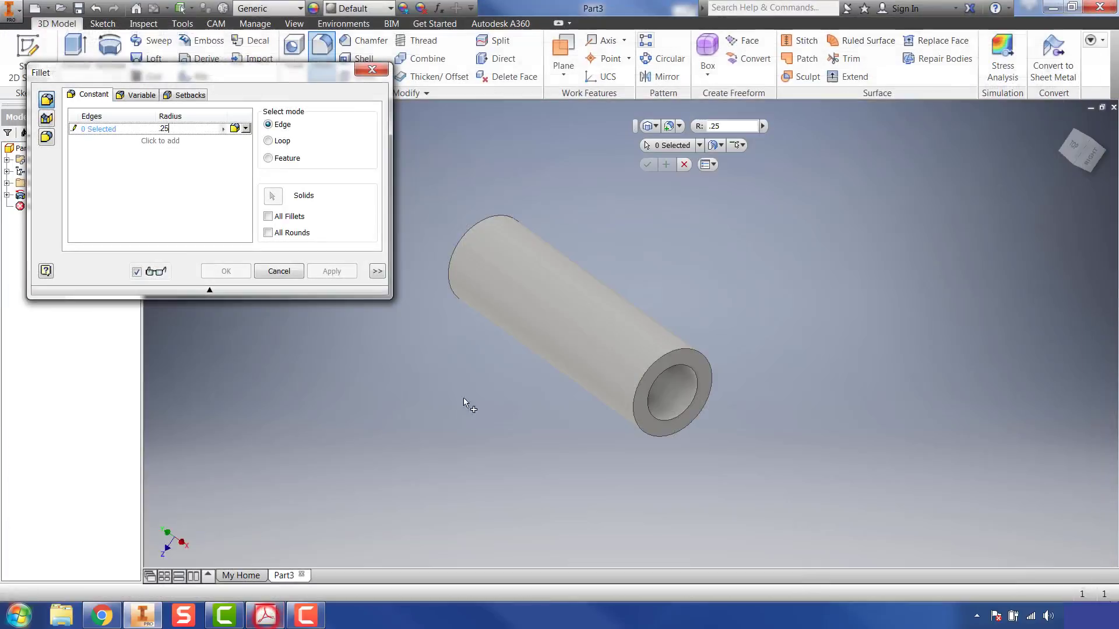
{"action": "left_click", "coordinate": [473, 236]}
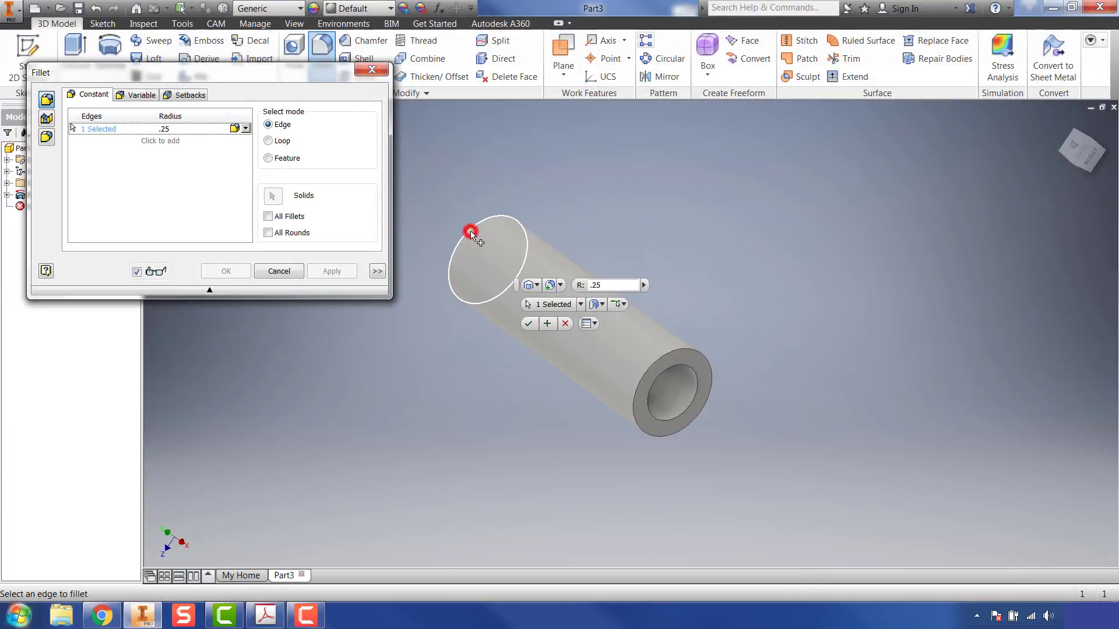
{"action": "left_click", "coordinate": [671, 356]}
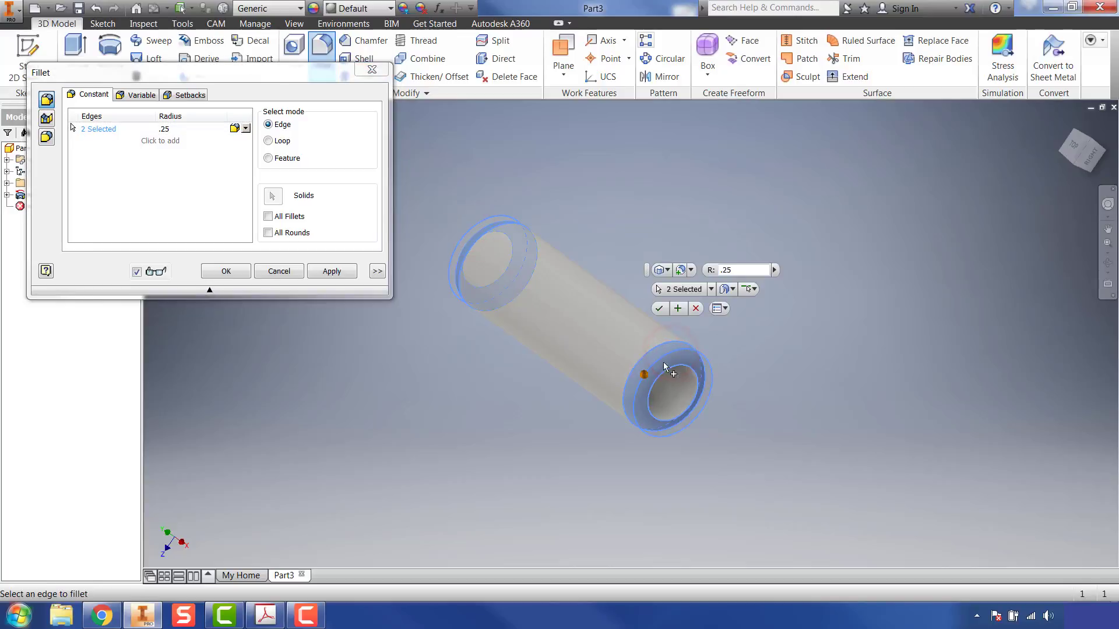
{"action": "left_click", "coordinate": [330, 272]}
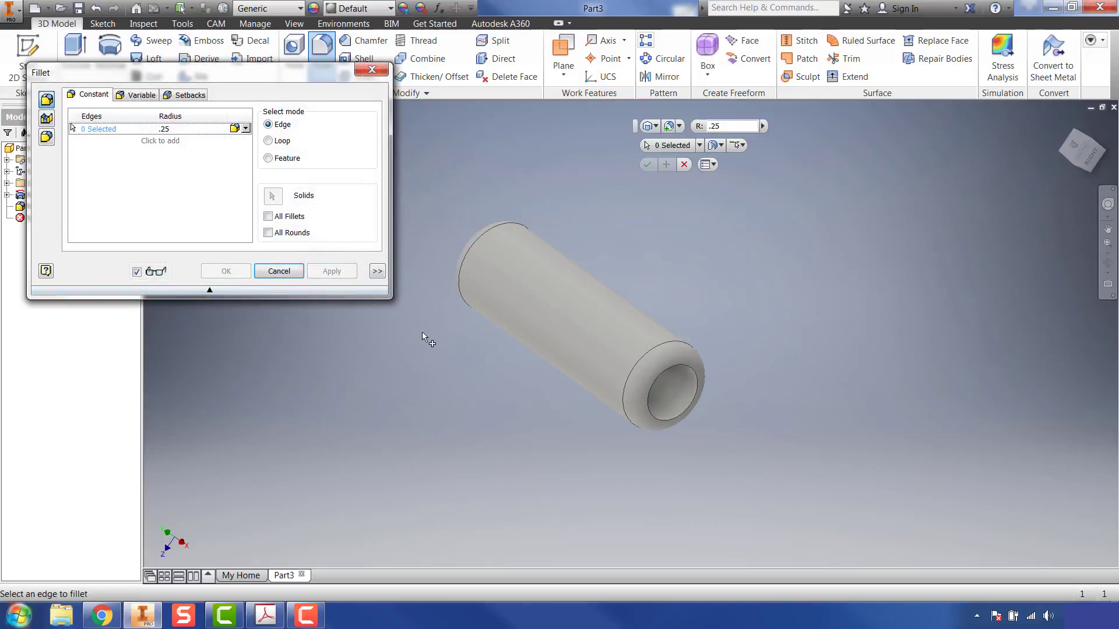
{"action": "left_click", "coordinate": [370, 70]}
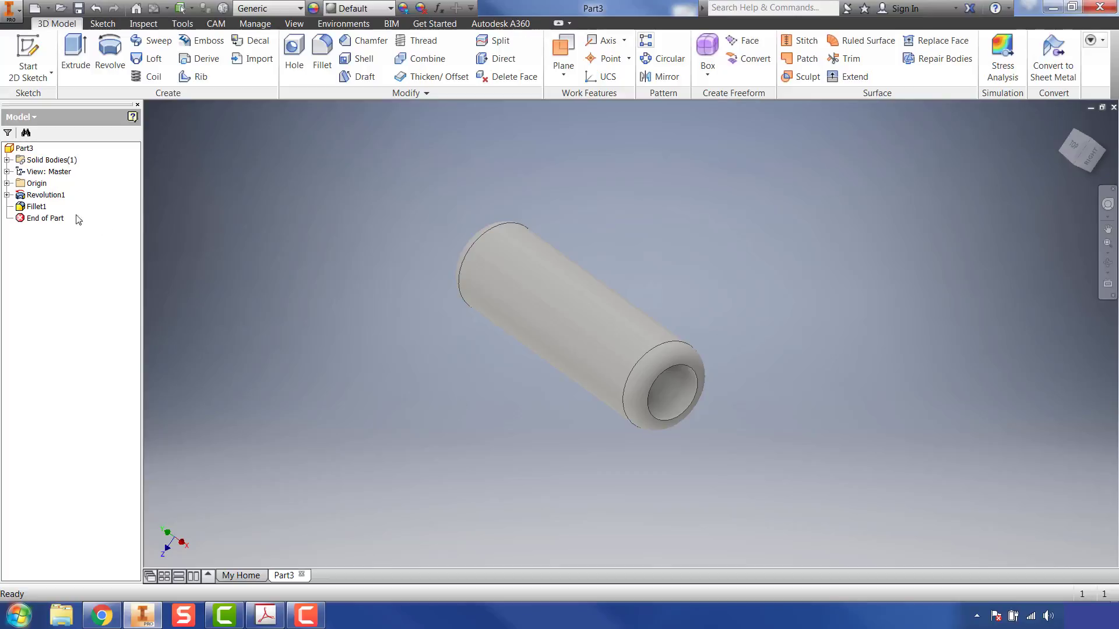
Step: Edit the existing end fillet to try a .125 in radius, and return it to .25 in
{"action": "double_click", "coordinate": [35, 206]}
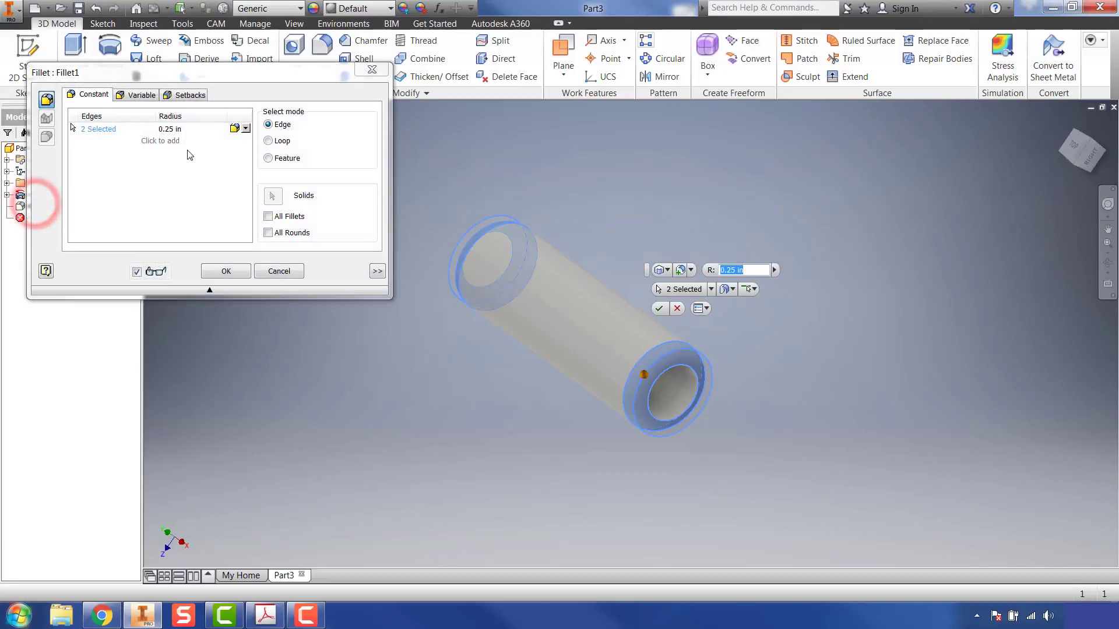
{"action": "left_click", "coordinate": [174, 128]}
{"action": "type", "text": ".125"}
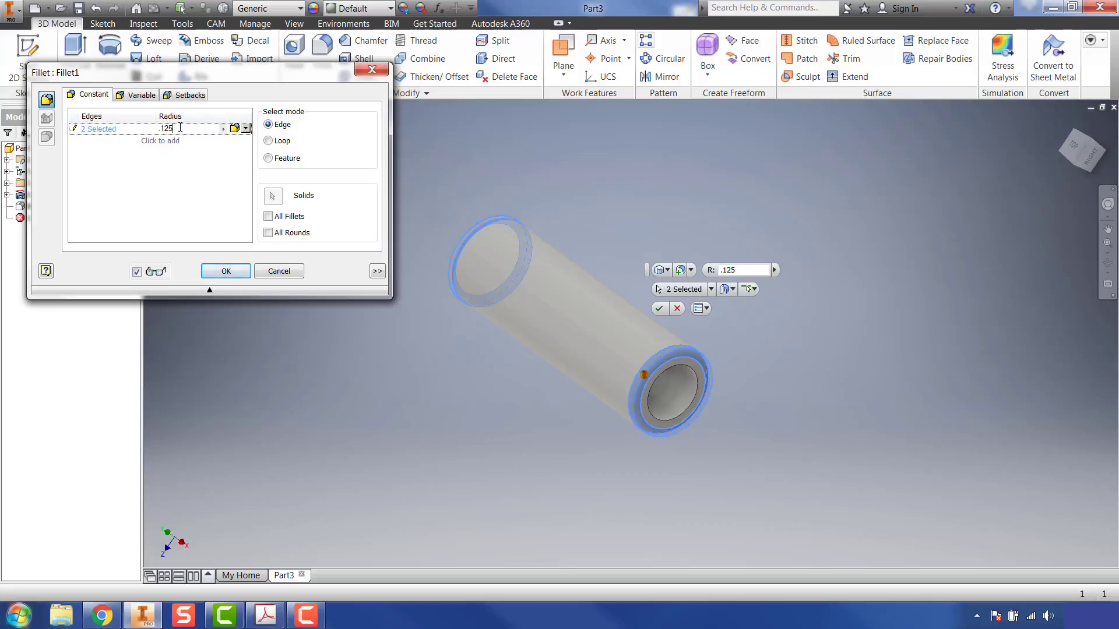
{"action": "key", "text": "BackSpace"}
{"action": "key", "text": "BackSpace"}
{"action": "key", "text": "BackSpace"}
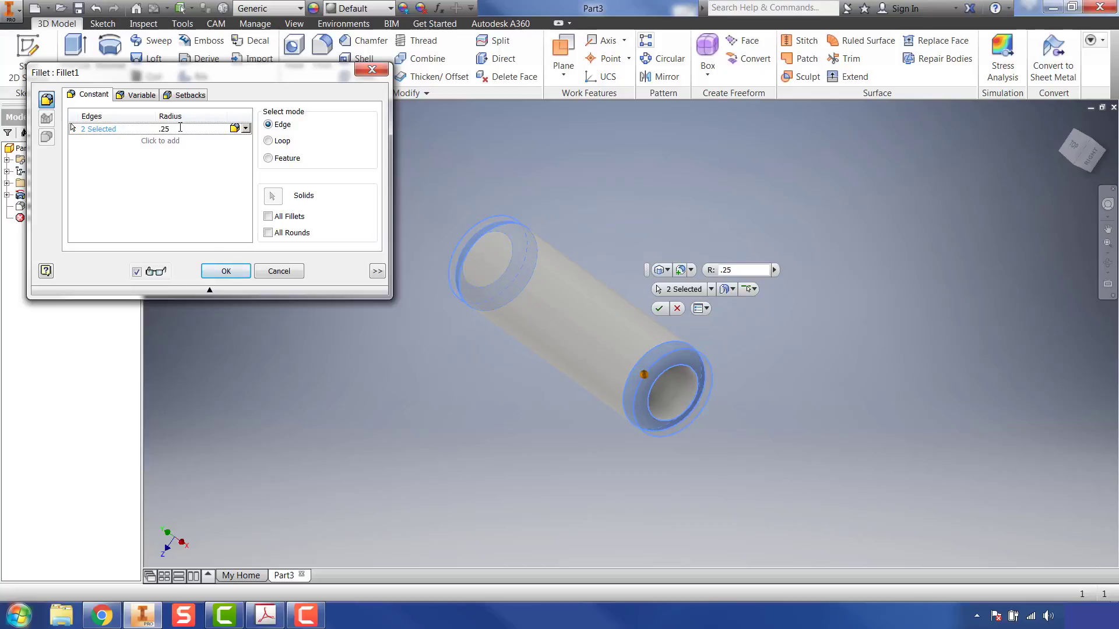
{"action": "left_click", "coordinate": [226, 269]}
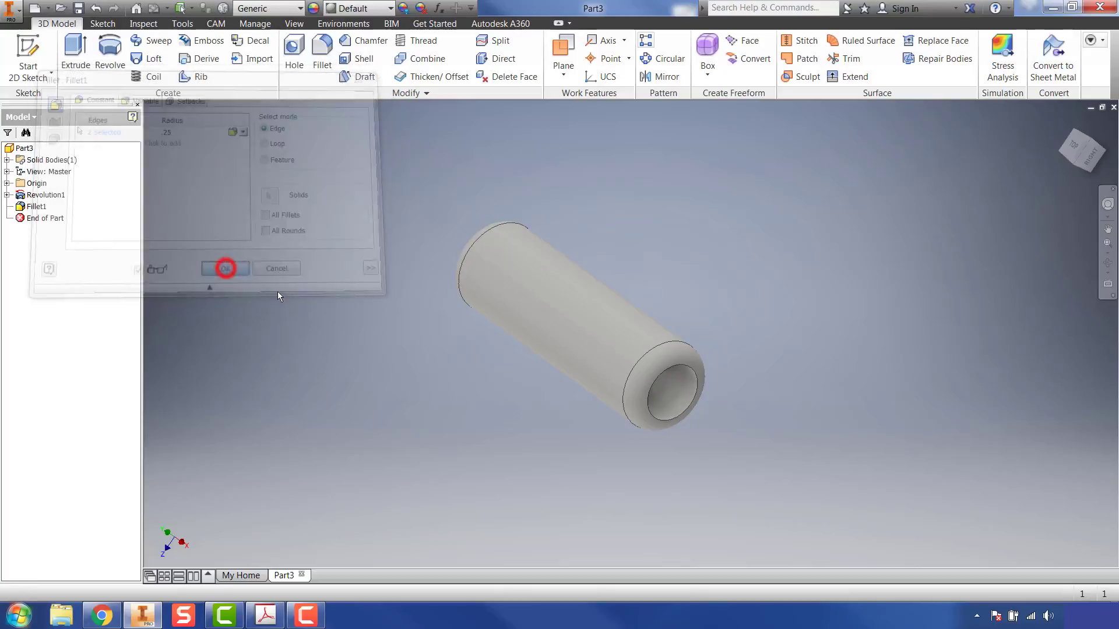
Step: Delete the fillet feature from the sleeve and undo the deletion
{"action": "right_click", "coordinate": [28, 209]}
{"action": "left_click", "coordinate": [41, 222]}
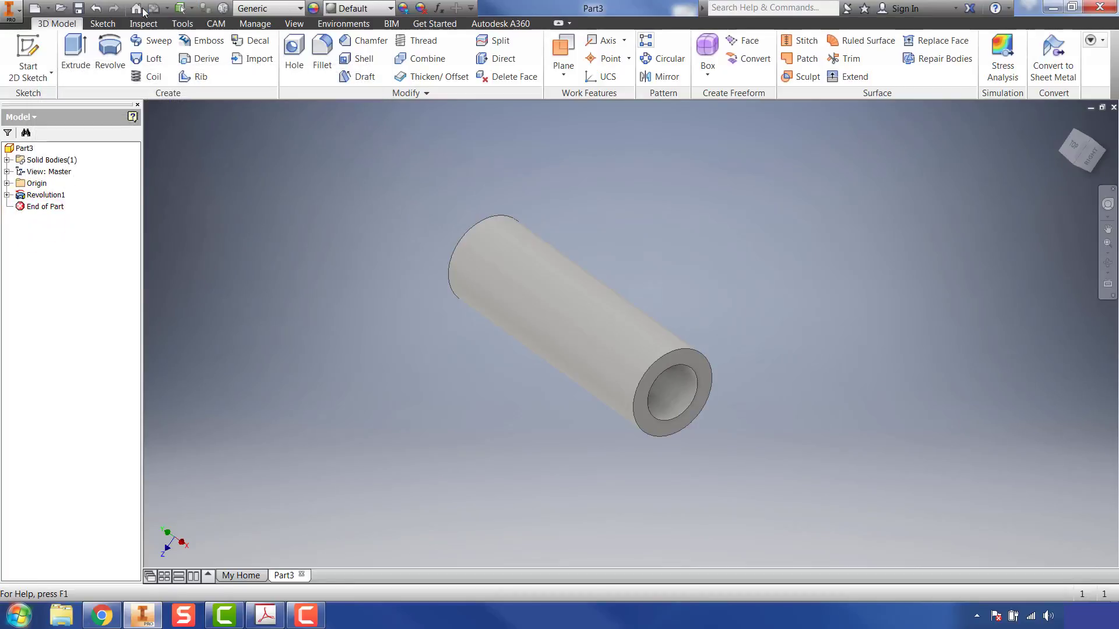
{"action": "left_click", "coordinate": [97, 8]}
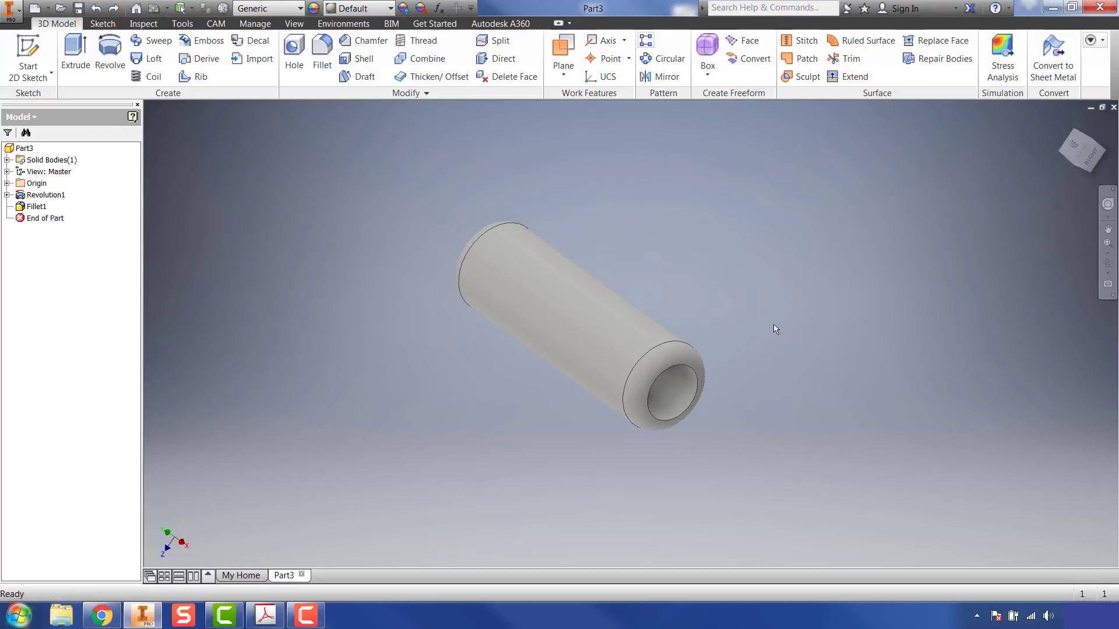
Step: Apply the Rubber - Black appearance to the sleeve
{"action": "left_click", "coordinate": [374, 10]}
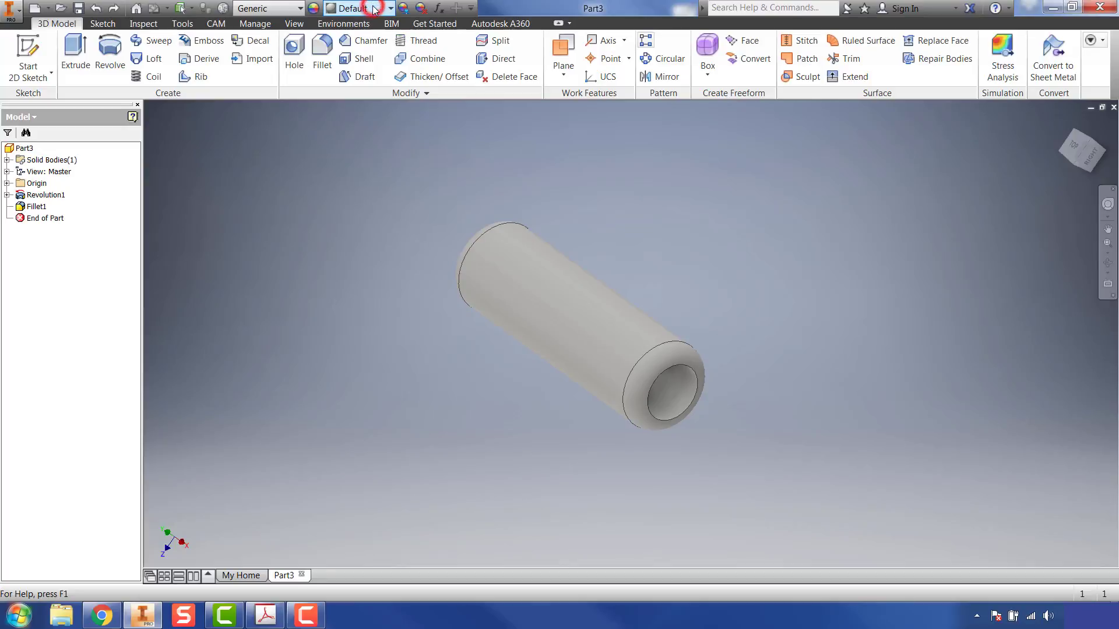
{"action": "scroll", "coordinate": [400, 314], "scroll_direction": "down", "scroll_amount": 20}
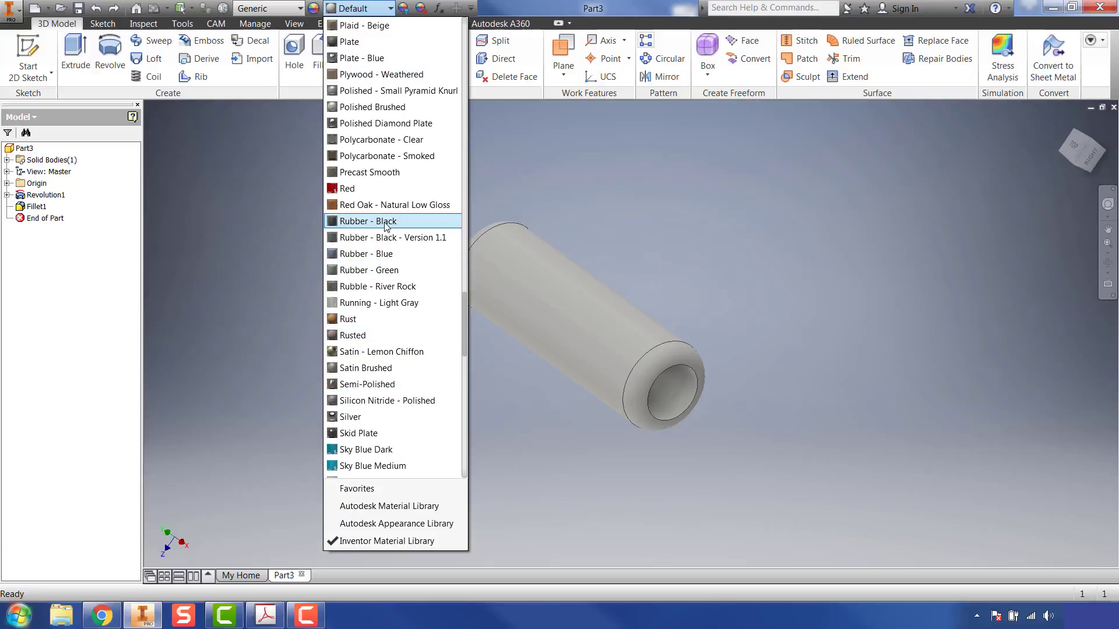
{"action": "left_click", "coordinate": [384, 222]}
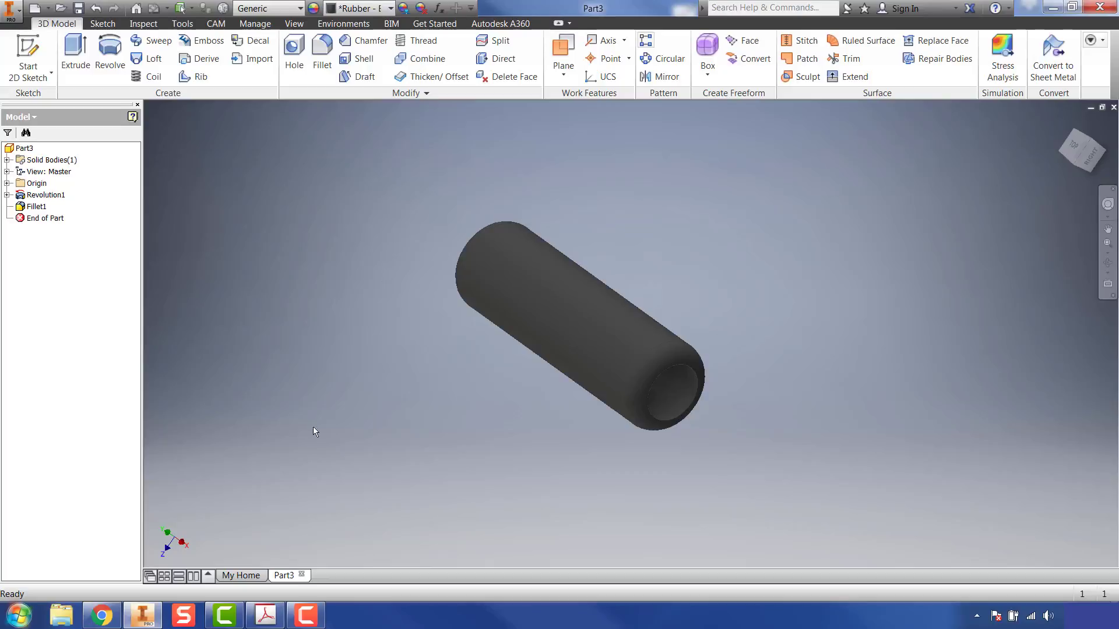
Step: Switch to the Acrobat worksheet and review the instructions for revolving the sketch and rounding the outside edges
{"action": "left_click", "coordinate": [267, 616]}
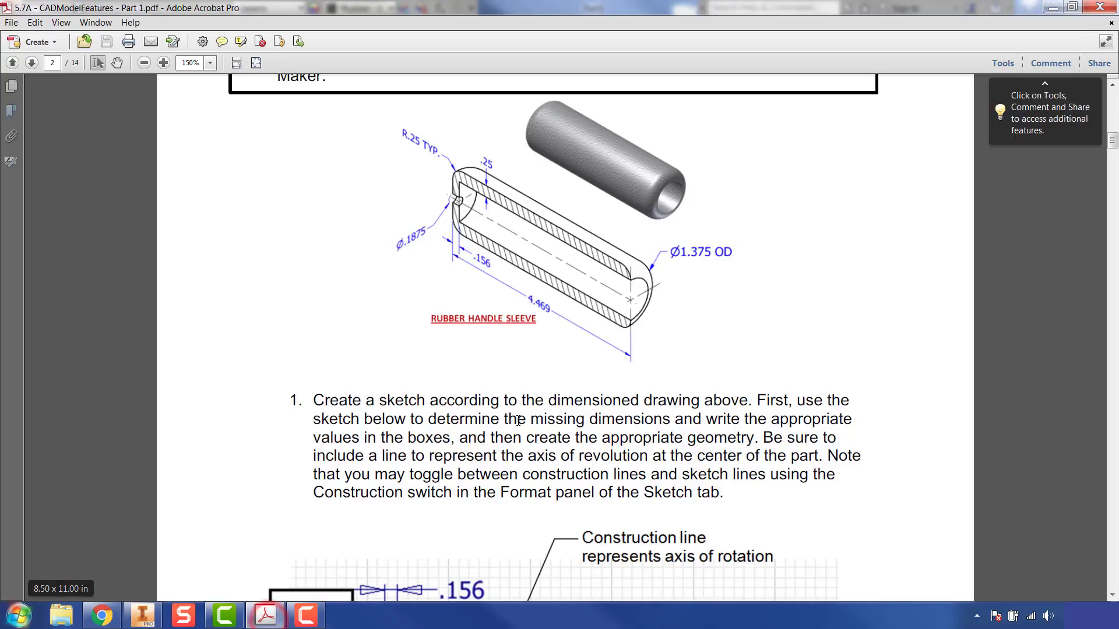
{"action": "scroll", "coordinate": [635, 325], "scroll_direction": "down", "scroll_amount": 2}
{"action": "scroll", "coordinate": [634, 324], "scroll_direction": "down", "scroll_amount": 15}
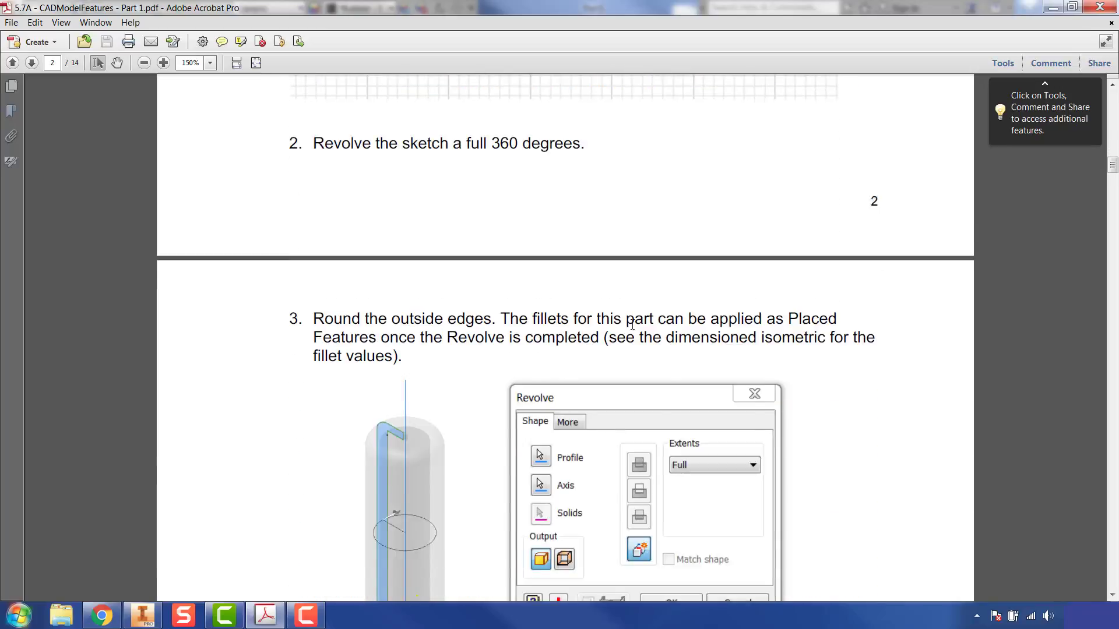